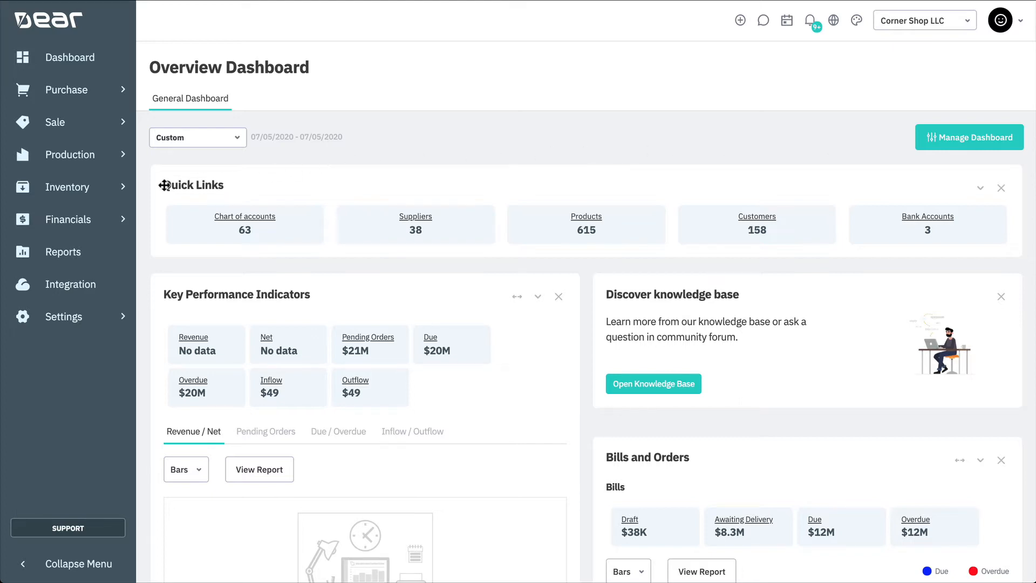
Start a new inventory product with SKU OutdoorChair and product name Outdoor Chair.
{"action": "left_click", "coordinate": [88, 189]}
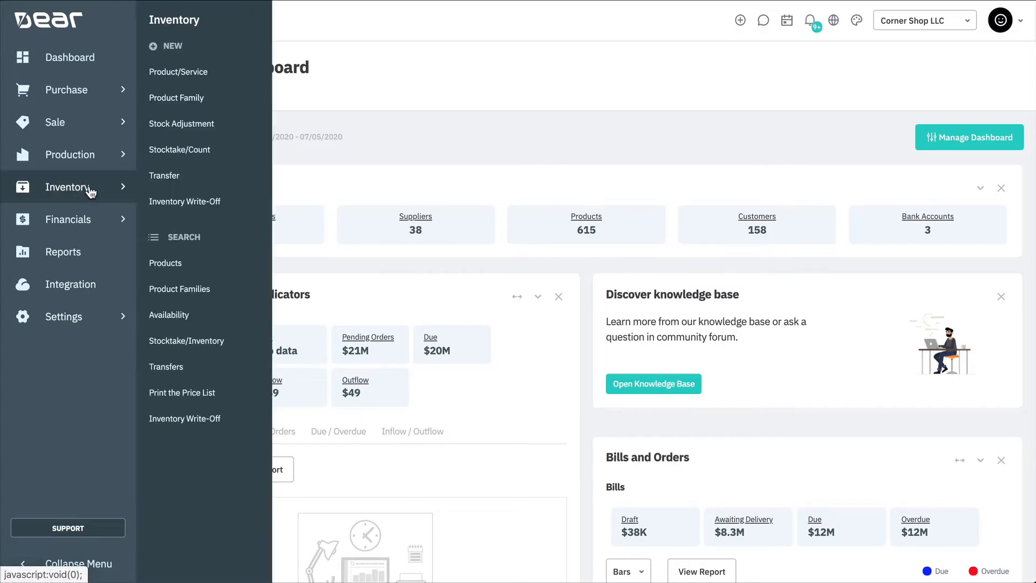
{"action": "left_click", "coordinate": [252, 84]}
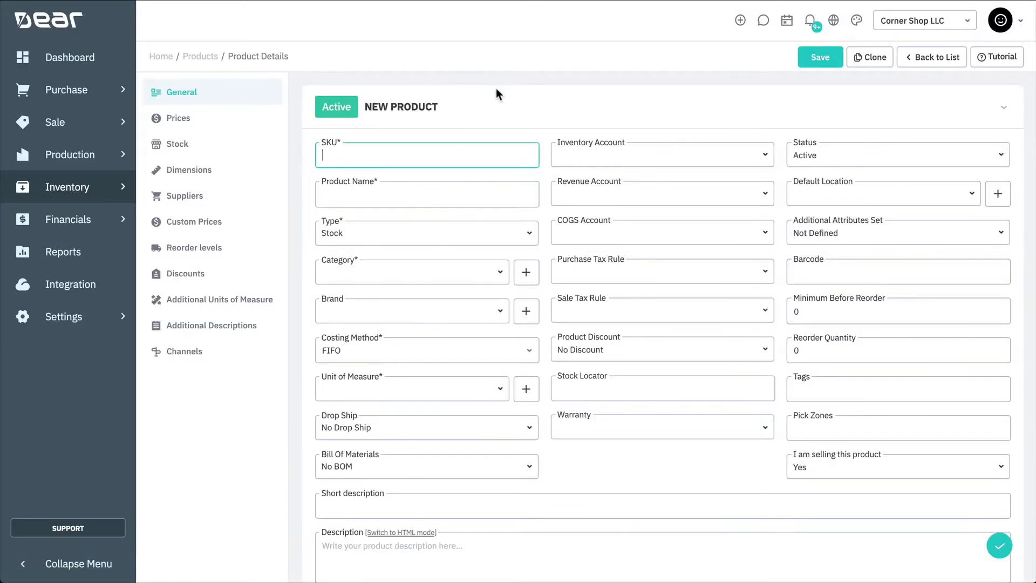
{"action": "type", "text": "OutdoorChair"}
{"action": "key", "text": "Tab"}
{"action": "type", "text": "Outdoor Chair"}
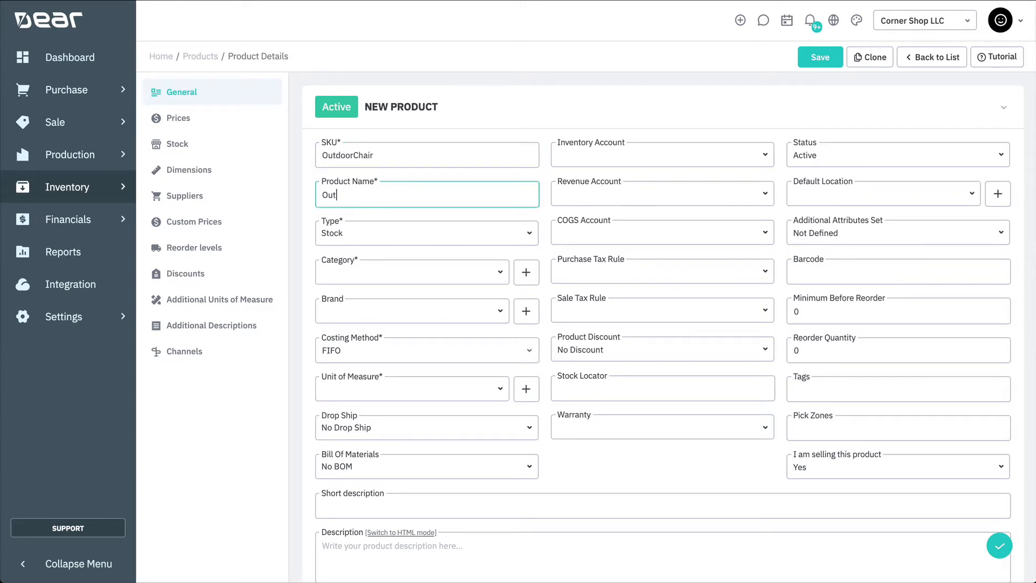
Set the product's category to Furniture manufacturing, costing method to FIFO and unit of measure to Item.
{"action": "left_click", "coordinate": [467, 272]}
{"action": "left_click", "coordinate": [419, 296]}
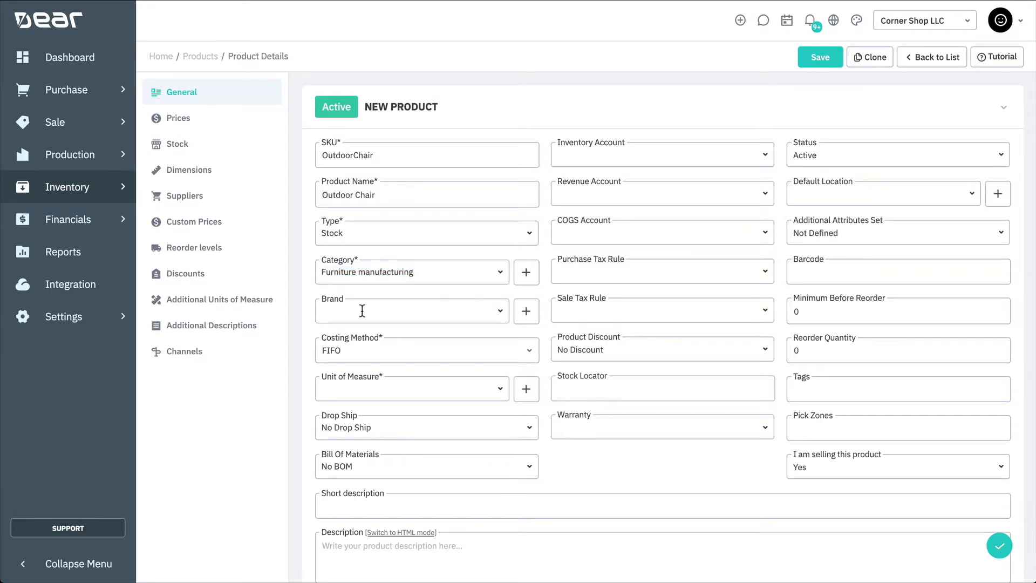
{"action": "left_click", "coordinate": [530, 354]}
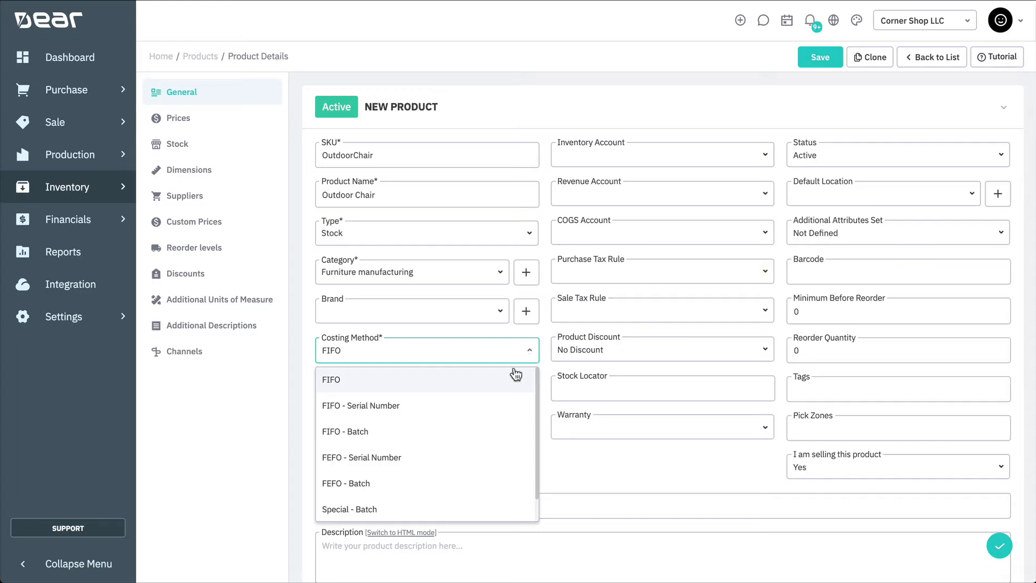
{"action": "left_click", "coordinate": [515, 376]}
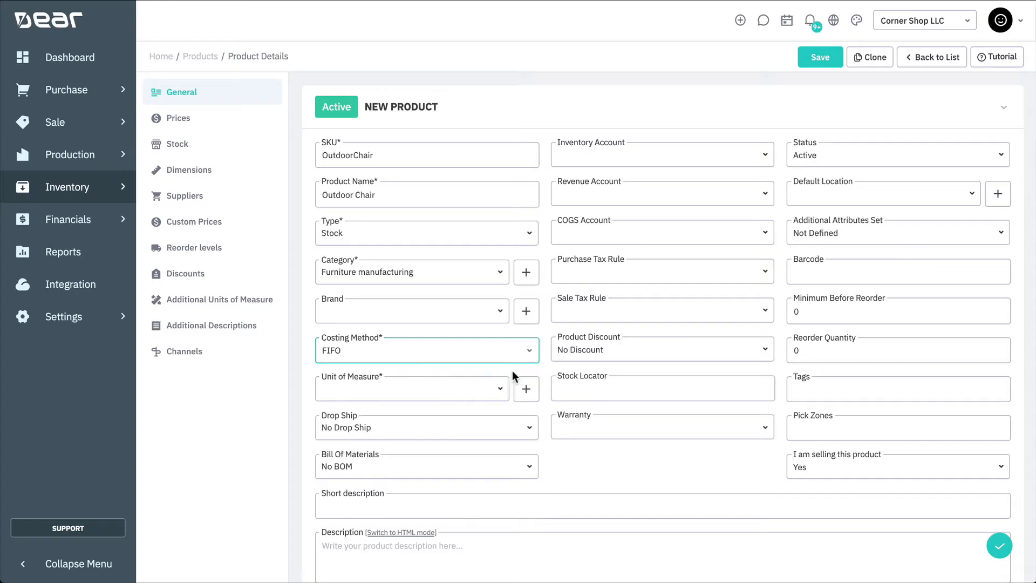
{"action": "left_click", "coordinate": [504, 393]}
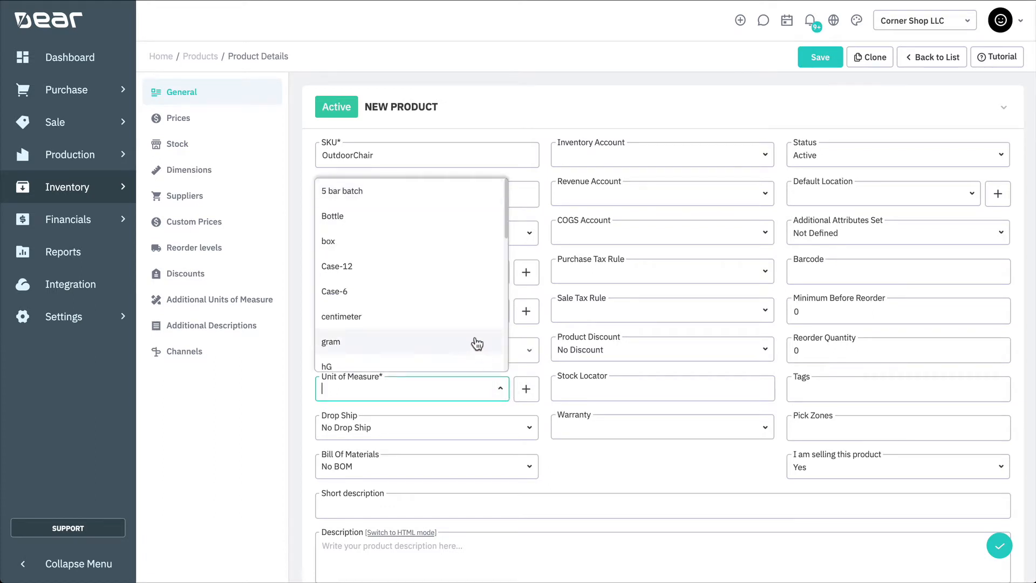
{"action": "scroll", "coordinate": [475, 343], "scroll_direction": "down", "scroll_amount": 3}
{"action": "left_click", "coordinate": [460, 286]}
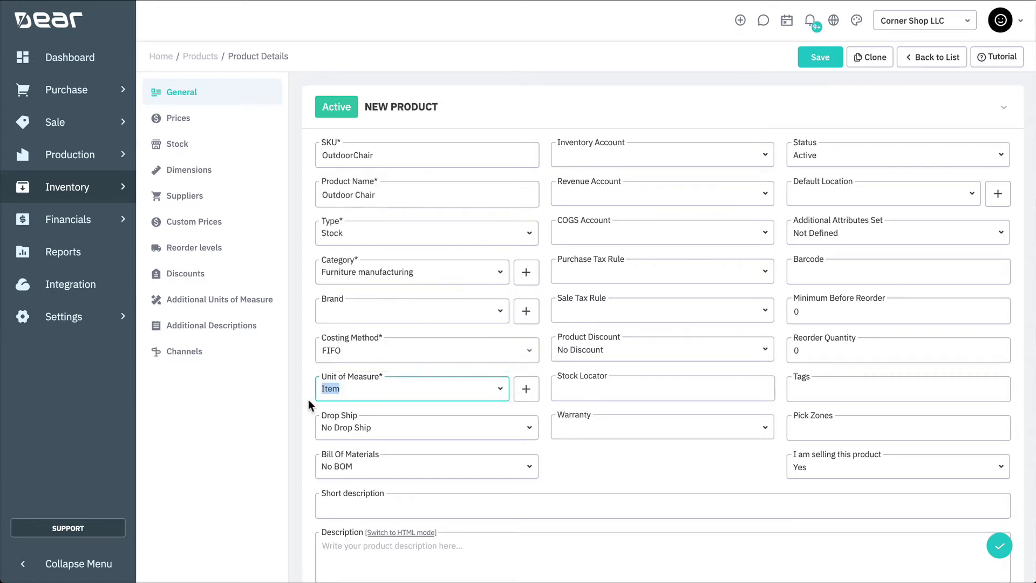
{"action": "left_click", "coordinate": [308, 399]}
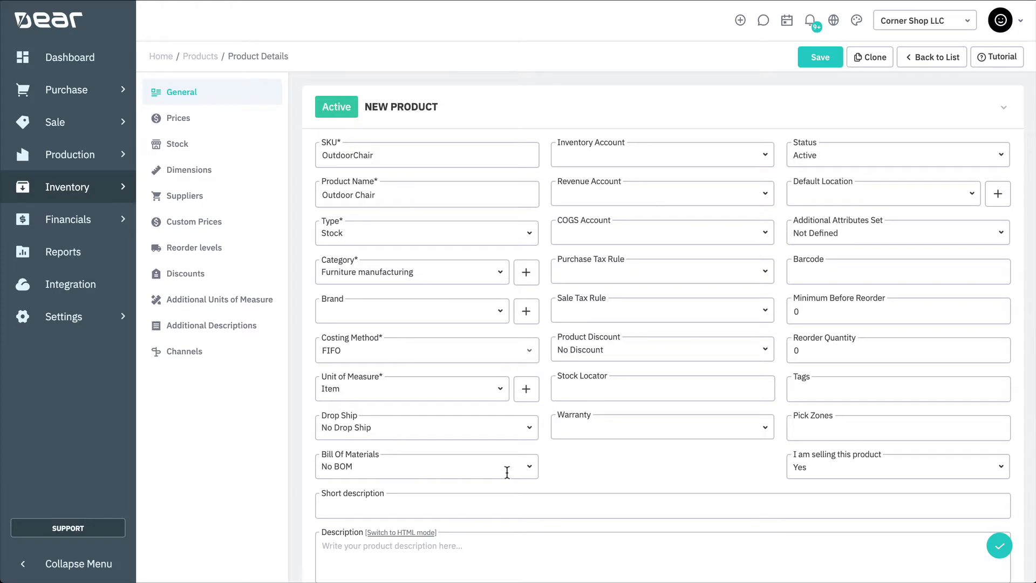
Set the product's bill of materials type to Assembly BOM and check the available cost estimation methods.
{"action": "left_click", "coordinate": [529, 475]}
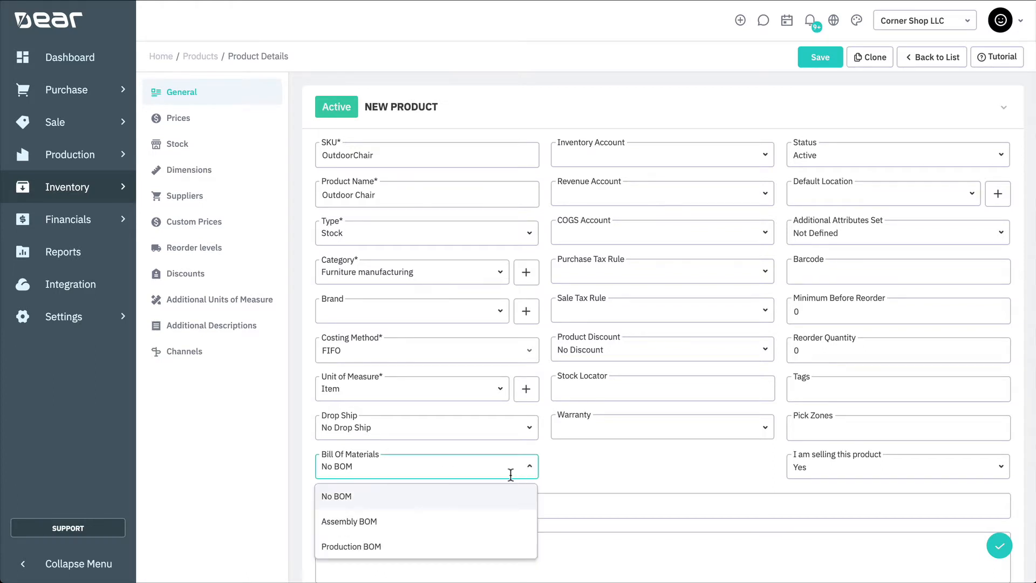
{"action": "left_click", "coordinate": [497, 522]}
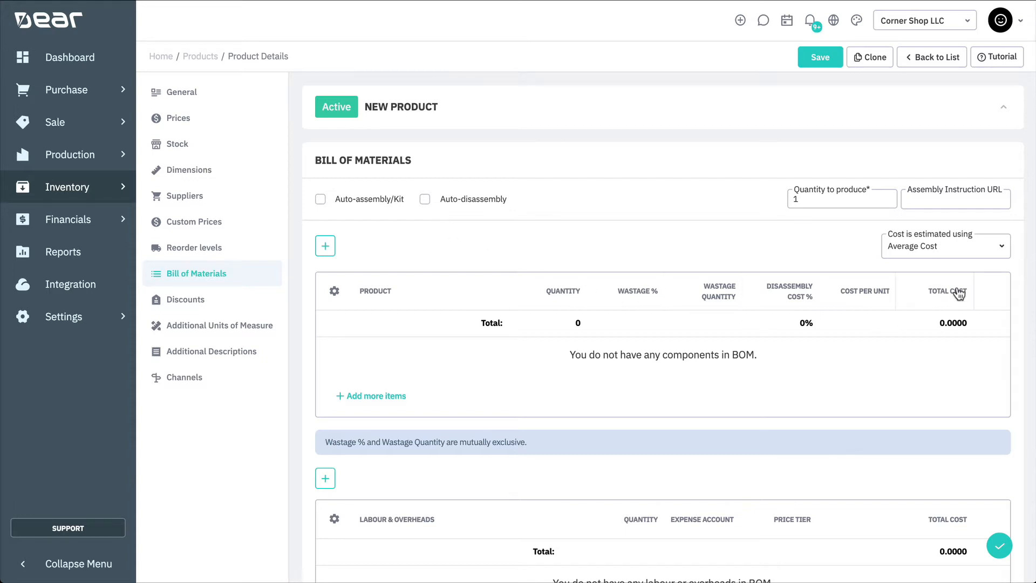
{"action": "left_click", "coordinate": [1002, 258]}
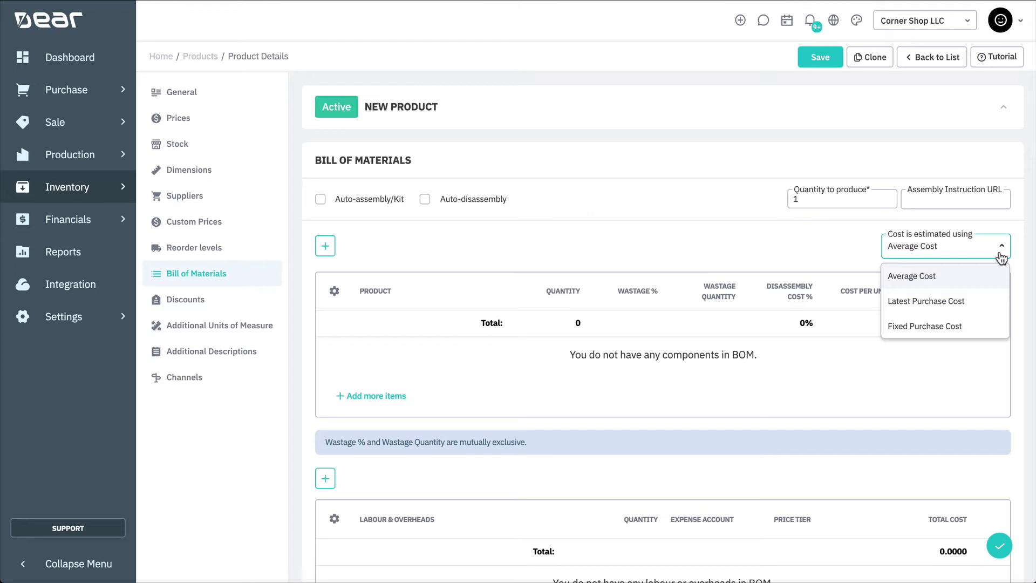
{"action": "left_click", "coordinate": [1001, 258]}
Add SK-00002: Lumber Cherry as a bill of materials component with quantity 9.
{"action": "left_click", "coordinate": [325, 247]}
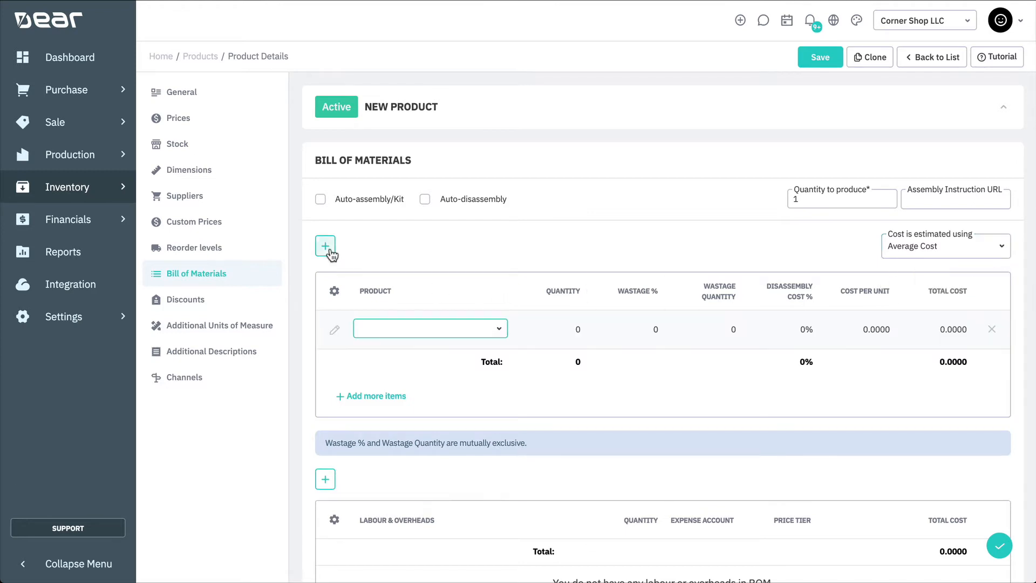
{"action": "type", "text": "lumber"}
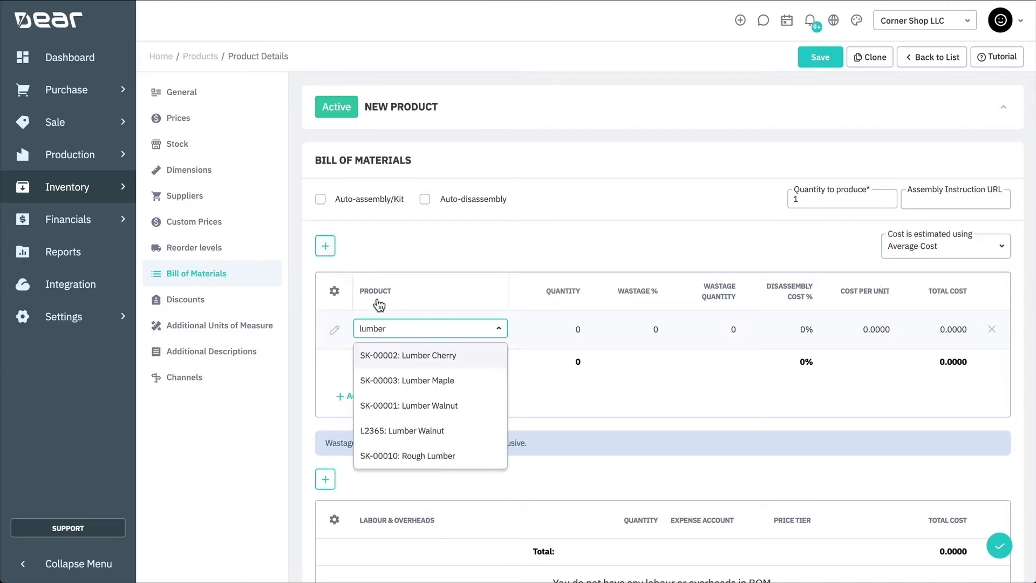
{"action": "left_click", "coordinate": [393, 355]}
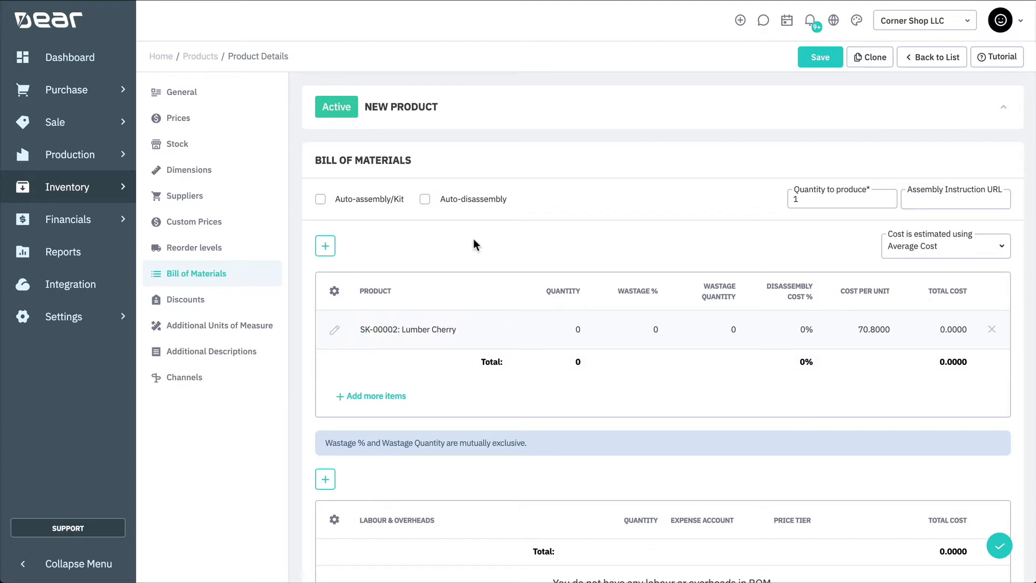
{"action": "left_click", "coordinate": [580, 329]}
{"action": "type", "text": "9"}
{"action": "left_click", "coordinate": [574, 256]}
Add SK-00004: Screws as a second bill of materials component with quantity 15.
{"action": "left_click", "coordinate": [327, 247]}
{"action": "type", "text": "screws"}
{"action": "left_click", "coordinate": [453, 391]}
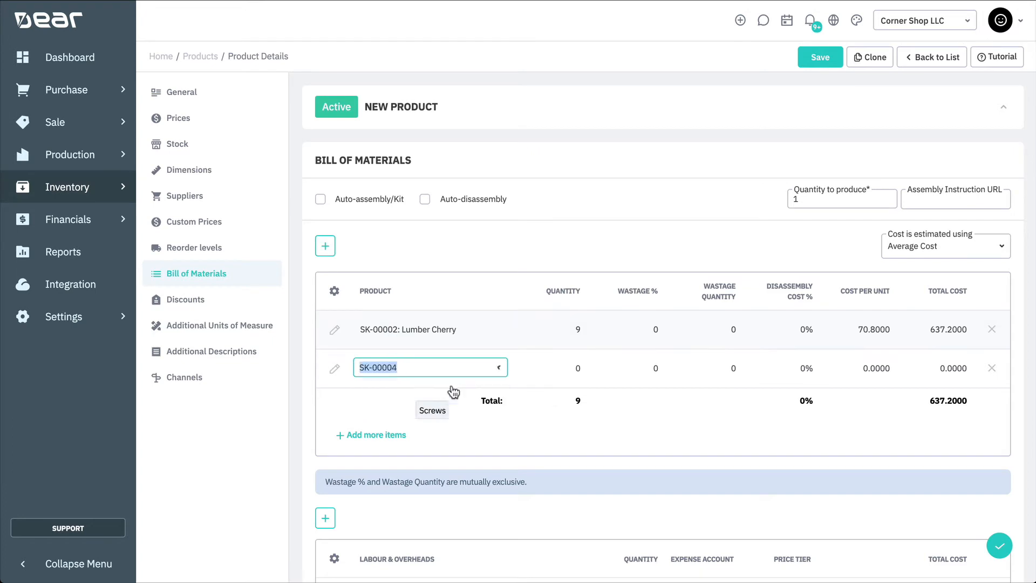
{"action": "left_click", "coordinate": [578, 366]}
{"action": "type", "text": "15"}
{"action": "left_click", "coordinate": [676, 226]}
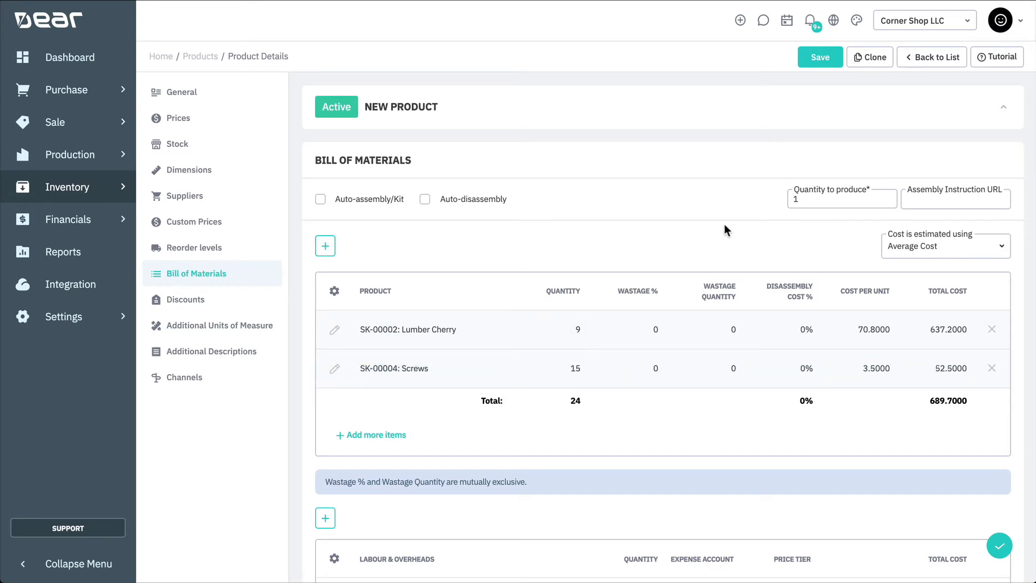
{"action": "left_click", "coordinate": [816, 205]}
{"action": "left_click", "coordinate": [819, 227]}
Add Building Labour to the labour and overheads of the bill of materials with quantity 3.
{"action": "scroll", "coordinate": [818, 226], "scroll_direction": "down", "scroll_amount": 5}
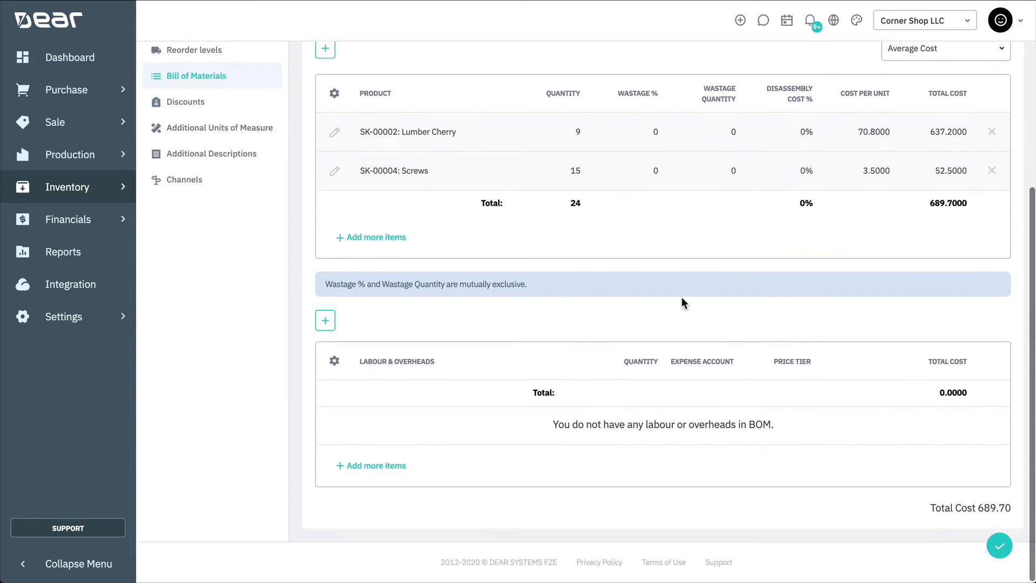
{"action": "left_click", "coordinate": [333, 327]}
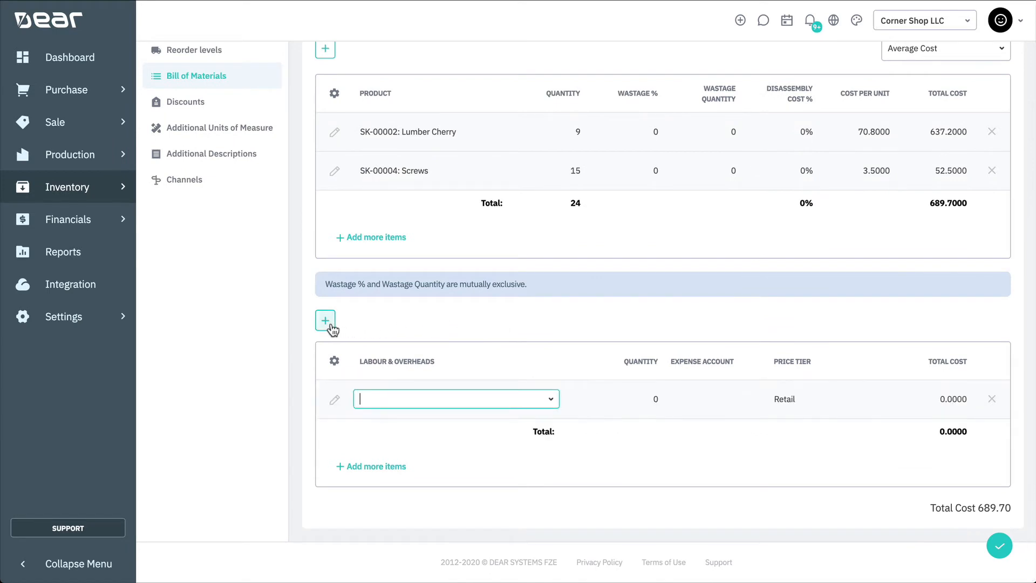
{"action": "type", "text": "building"}
{"action": "left_click", "coordinate": [430, 426]}
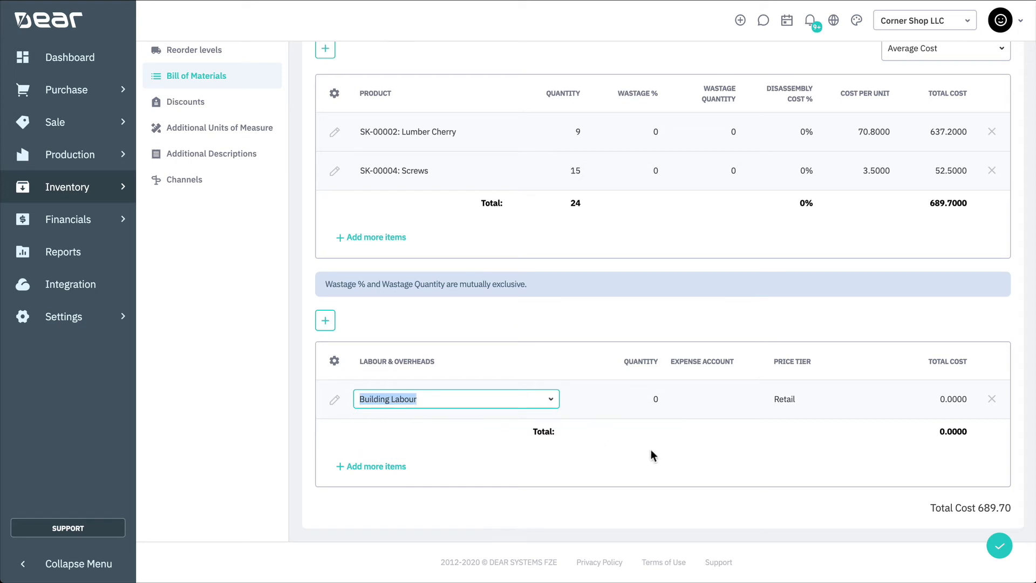
{"action": "left_click", "coordinate": [655, 402]}
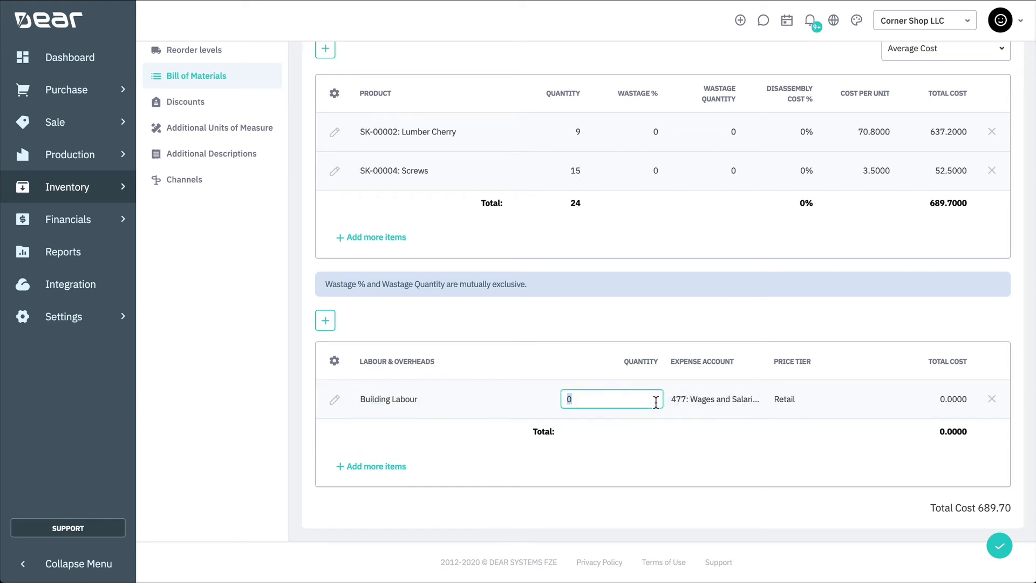
{"action": "type", "text": "3"}
{"action": "left_click", "coordinate": [685, 431]}
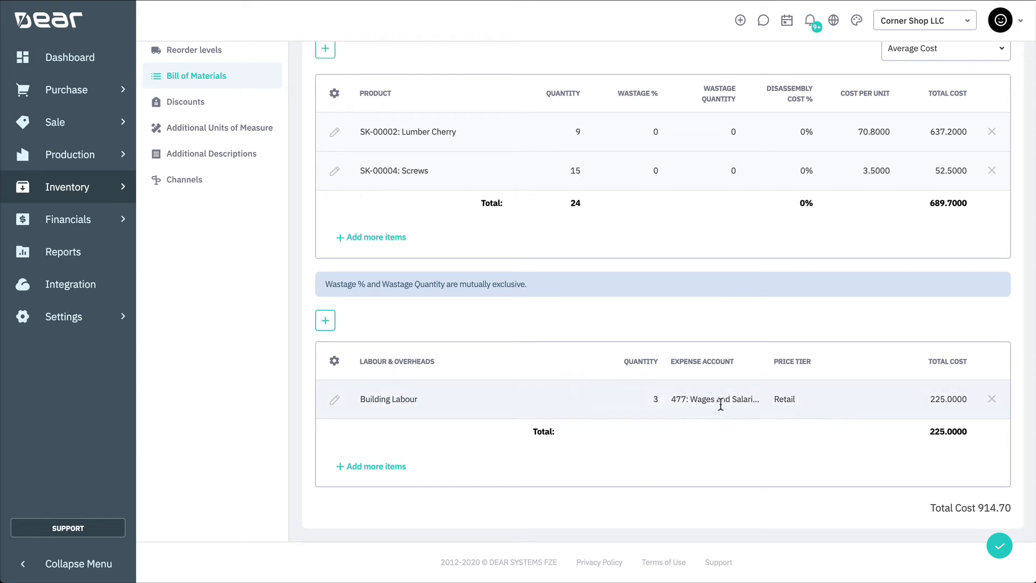
Check the Building Labour line's expense account and price tier, and save the product.
{"action": "left_click", "coordinate": [720, 403]}
{"action": "left_click", "coordinate": [789, 406]}
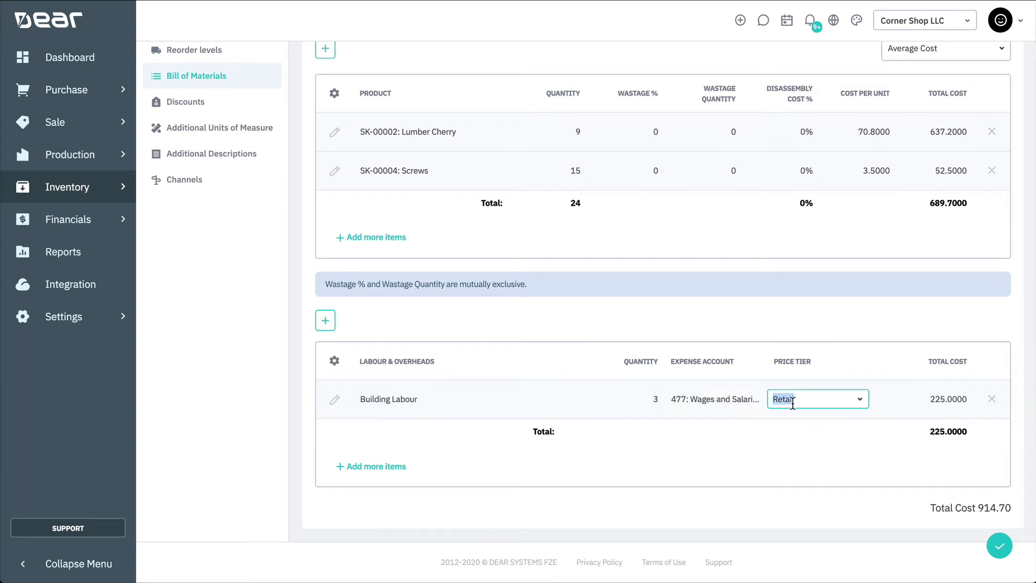
{"action": "left_click", "coordinate": [866, 439]}
{"action": "left_click", "coordinate": [998, 546]}
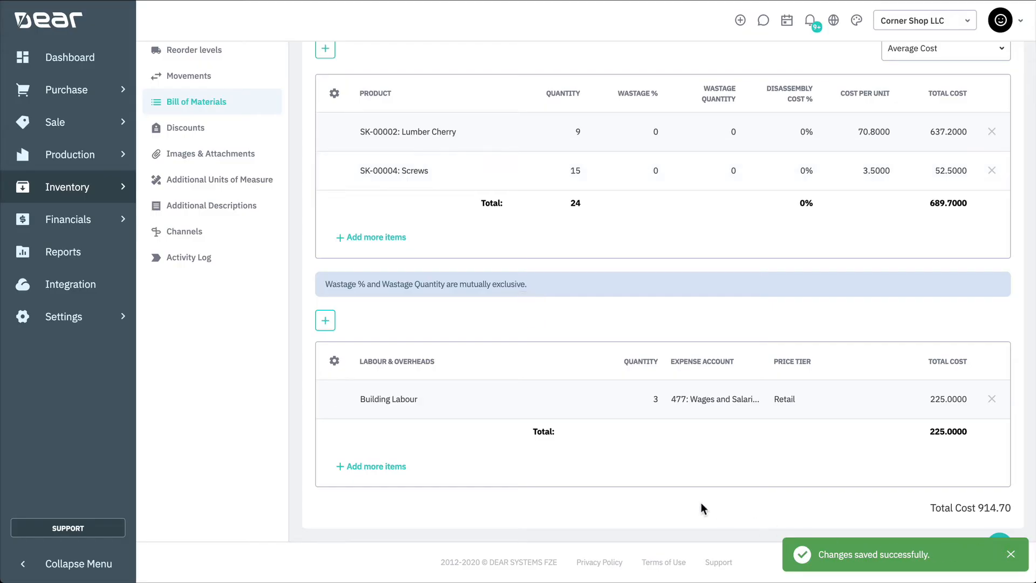
Start a new production assembly and set its location to Corner Shop LLC.
{"action": "scroll", "coordinate": [619, 84], "scroll_direction": "up", "scroll_amount": 1}
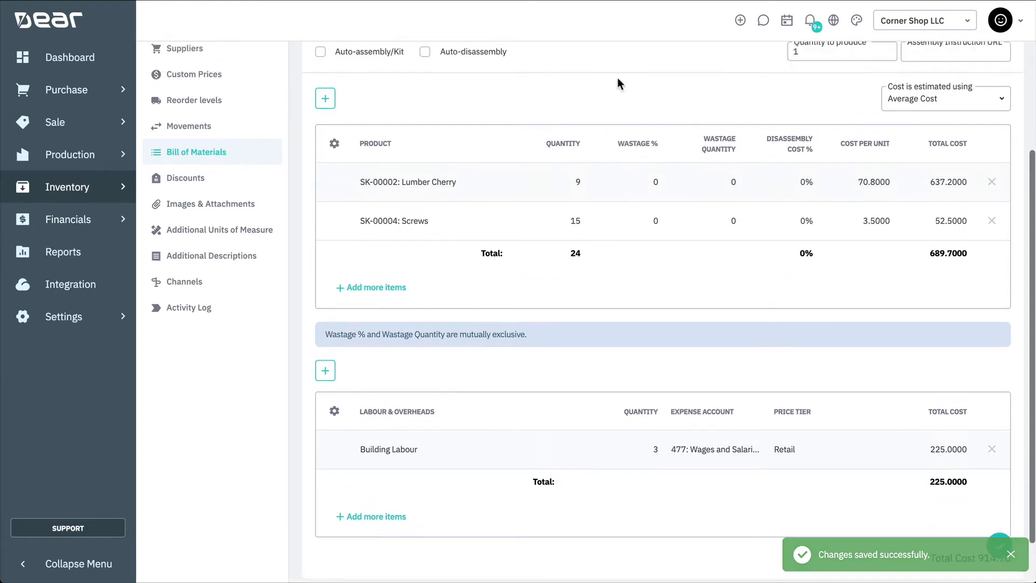
{"action": "scroll", "coordinate": [617, 80], "scroll_direction": "up", "scroll_amount": 3}
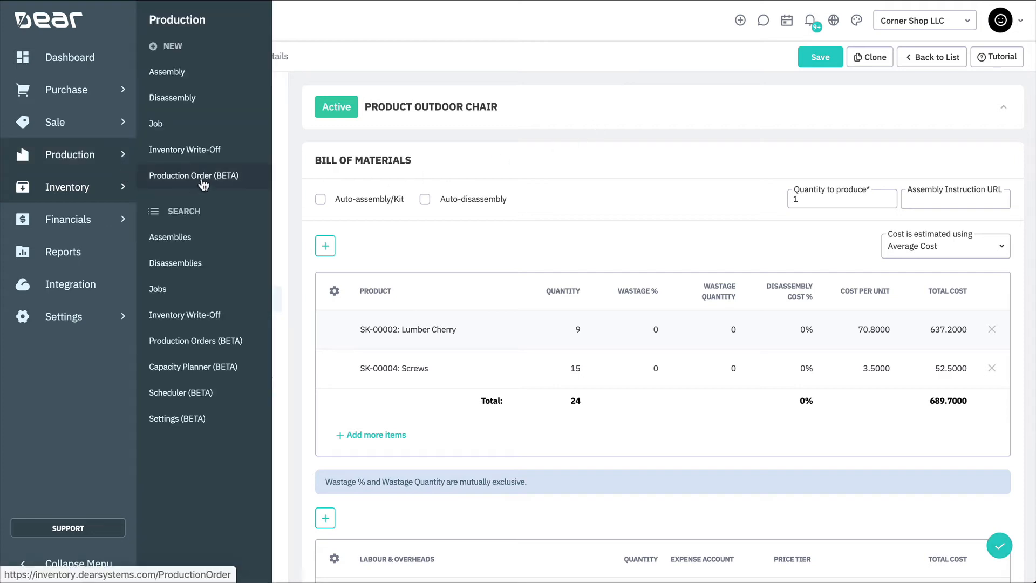
{"action": "left_click", "coordinate": [249, 79]}
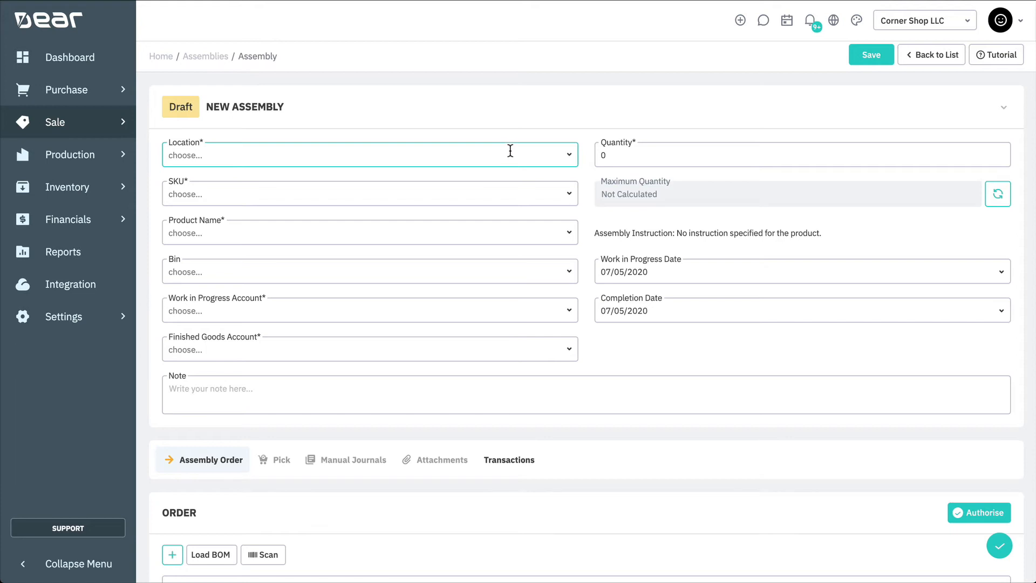
{"action": "left_click", "coordinate": [569, 158]}
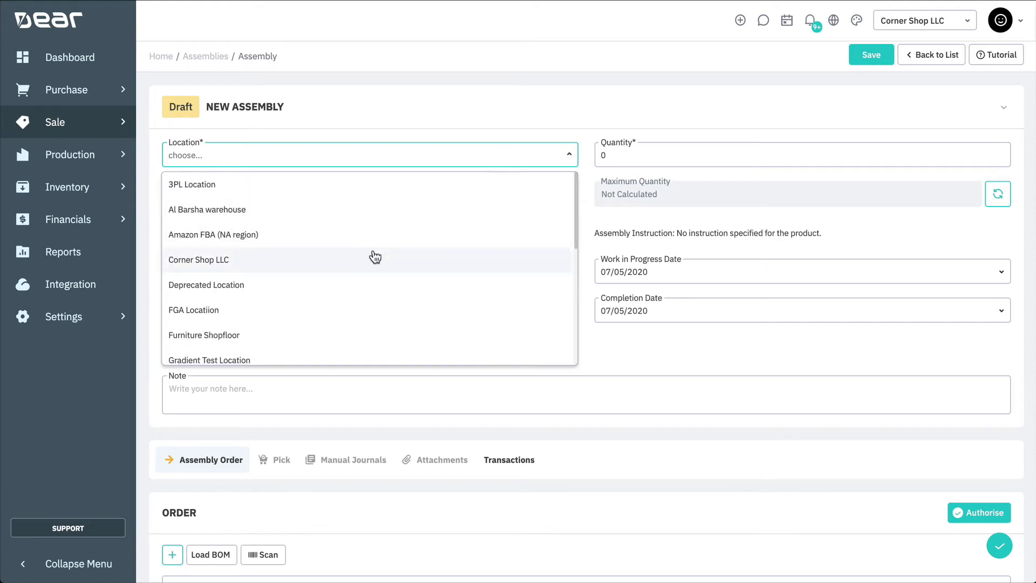
{"action": "left_click", "coordinate": [372, 259]}
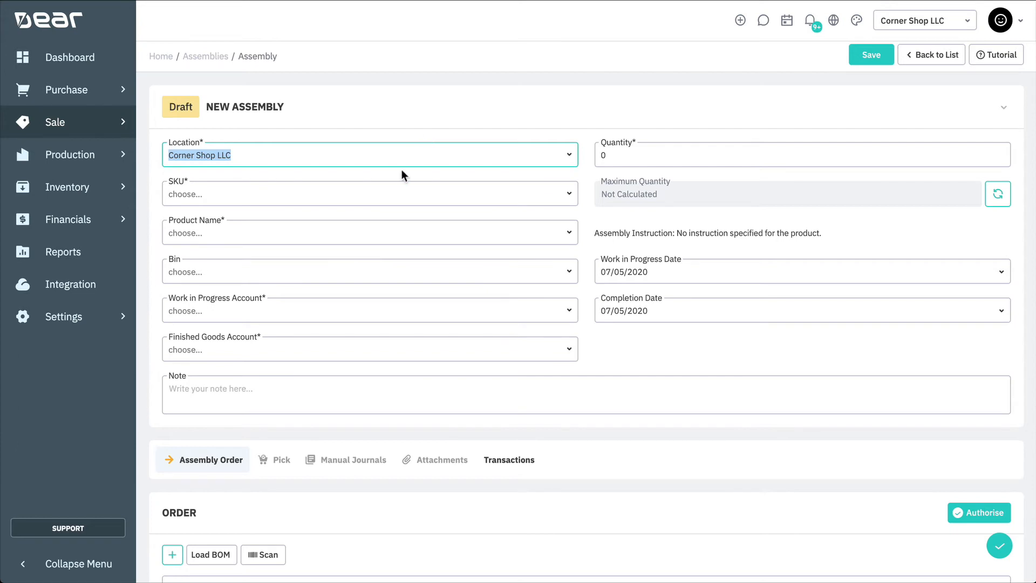
Choose the OutdoorChair SKU as the product to assemble.
{"action": "left_click", "coordinate": [446, 192]}
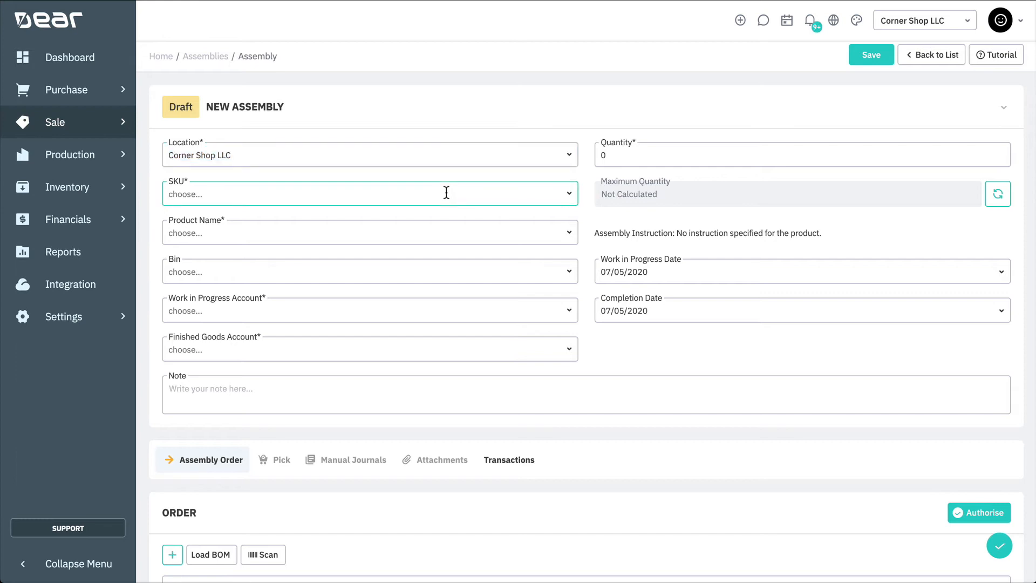
{"action": "type", "text": "Outd"}
{"action": "left_click", "coordinate": [413, 223]}
{"action": "left_click", "coordinate": [476, 112]}
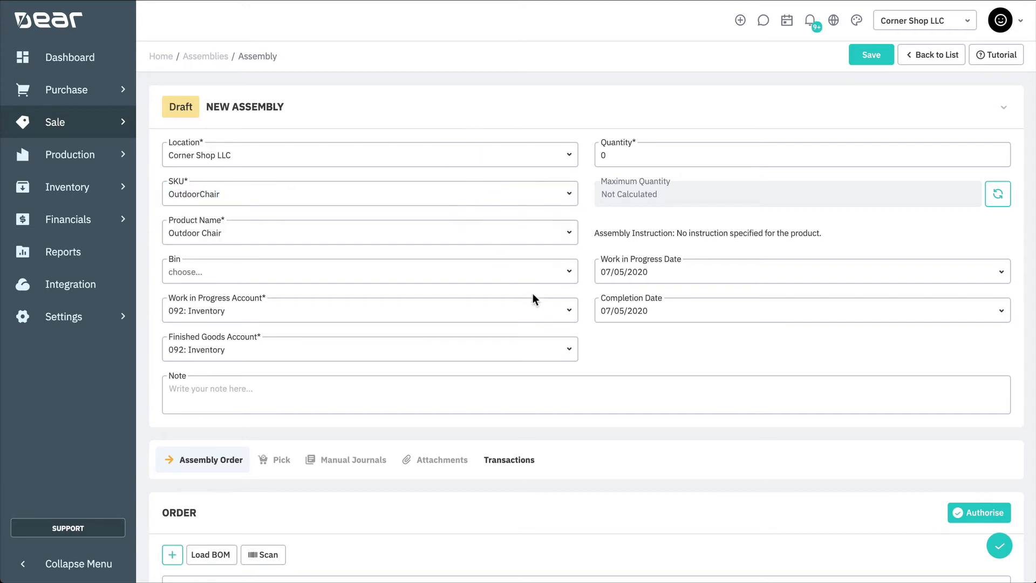
Review the account choices for the assembly's Work in Progress and Finished Goods accounts.
{"action": "left_click", "coordinate": [569, 313]}
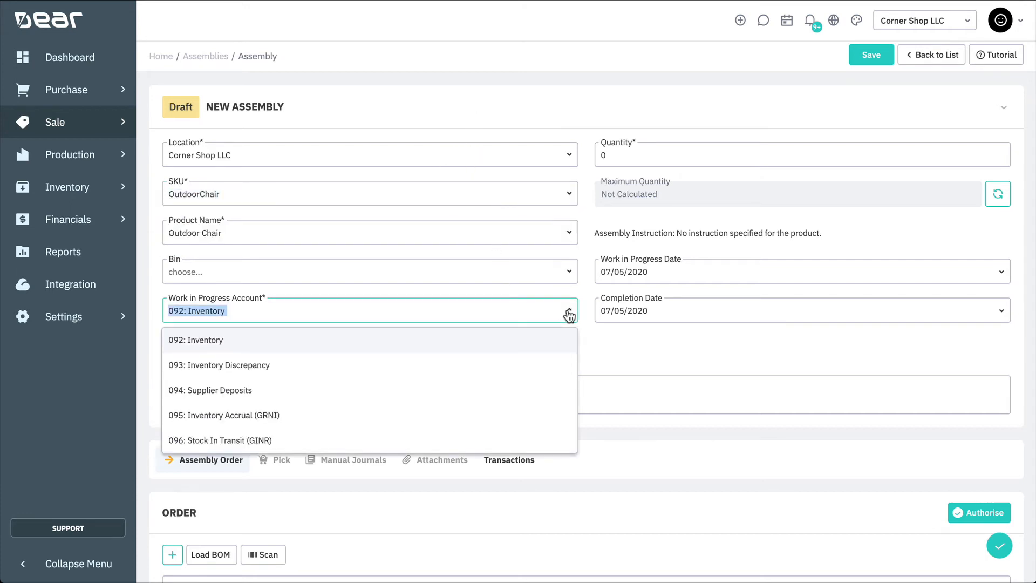
{"action": "left_click", "coordinate": [568, 315]}
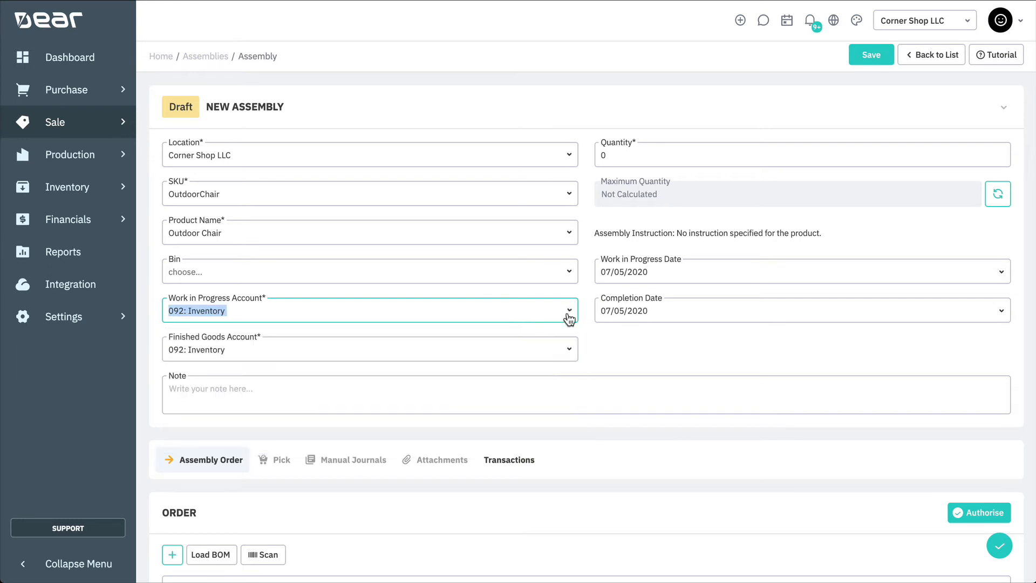
{"action": "left_click", "coordinate": [568, 351]}
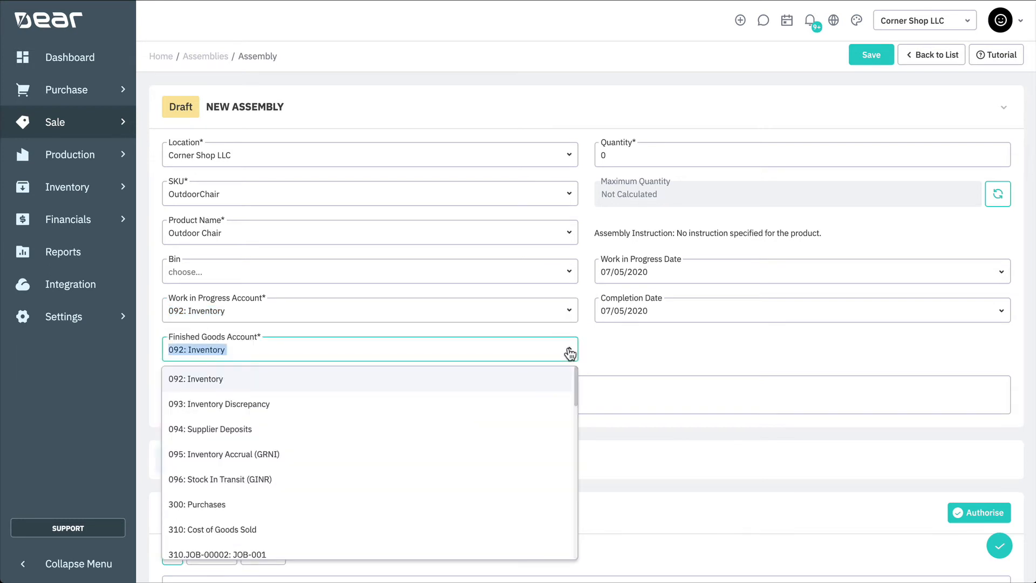
{"action": "left_click", "coordinate": [569, 353]}
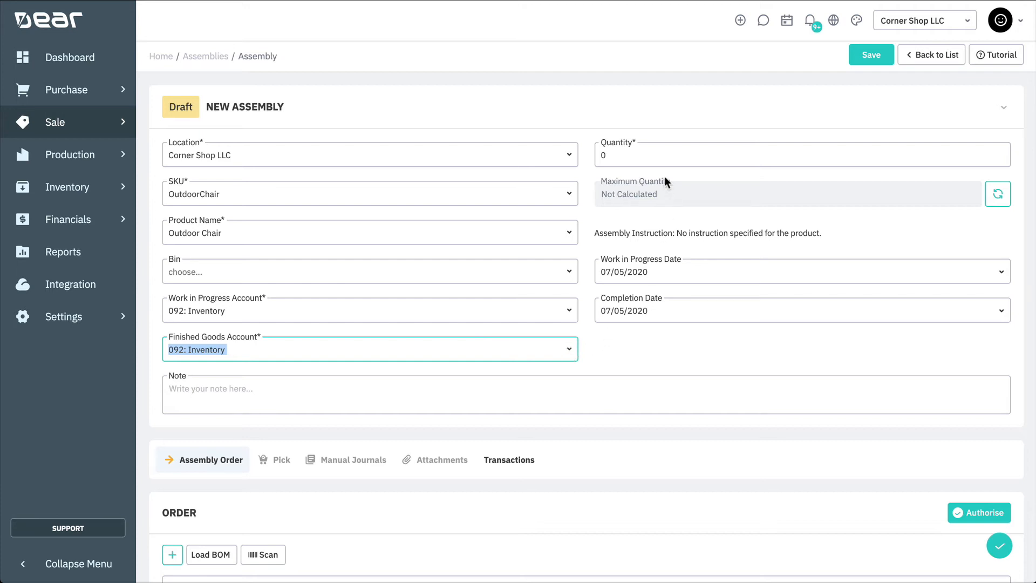
Set the assembly quantity to 100 and recalculate the maximum quantity that can be produced.
{"action": "left_click", "coordinate": [663, 159]}
{"action": "type", "text": "100"}
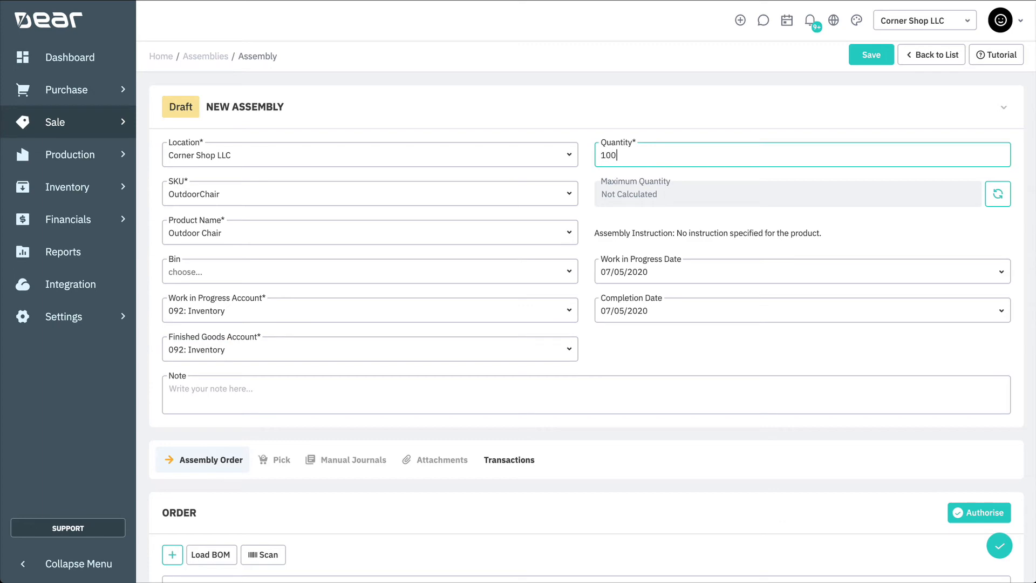
{"action": "left_click", "coordinate": [995, 196]}
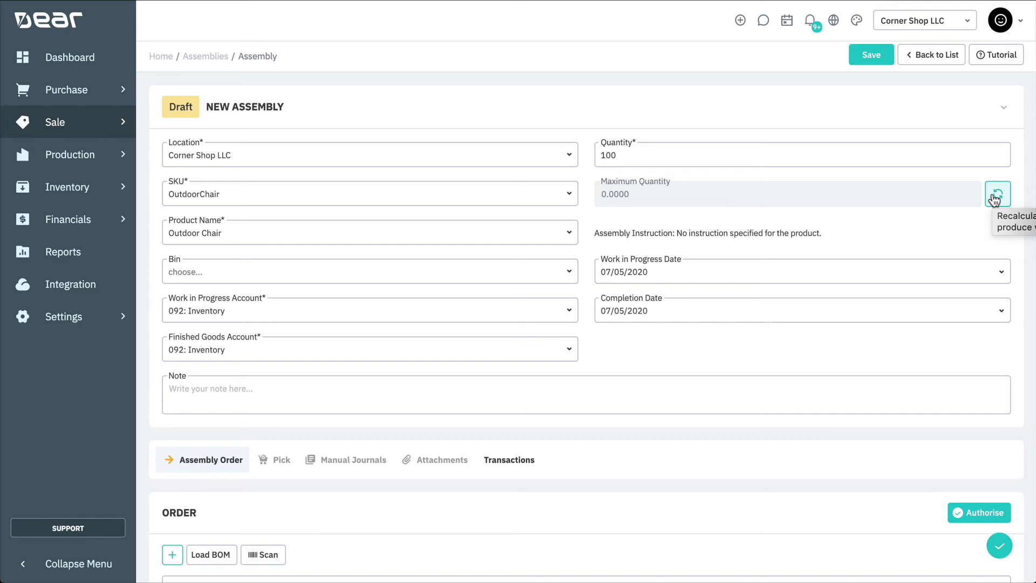
Load the bill of materials into the assembly order and check the Lumber Cherry line's required and available quantities.
{"action": "scroll", "coordinate": [976, 257], "scroll_direction": "down", "scroll_amount": 5}
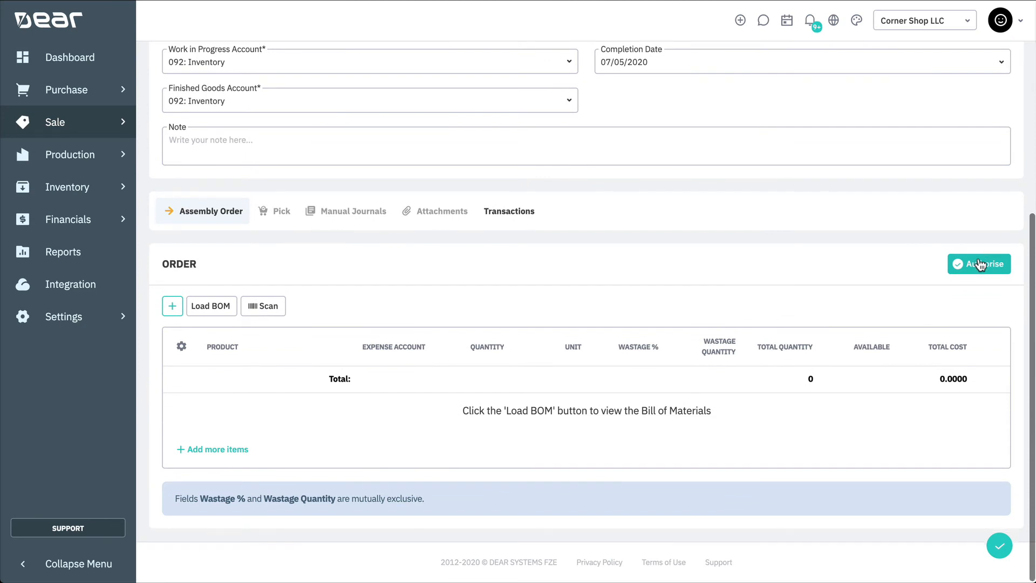
{"action": "left_click", "coordinate": [209, 310]}
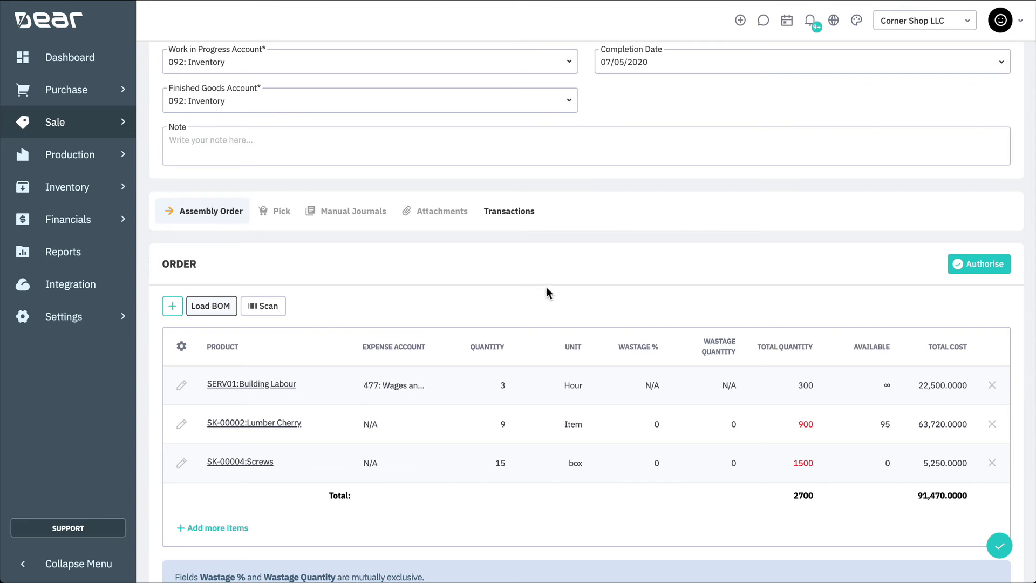
{"action": "left_click", "coordinate": [803, 427]}
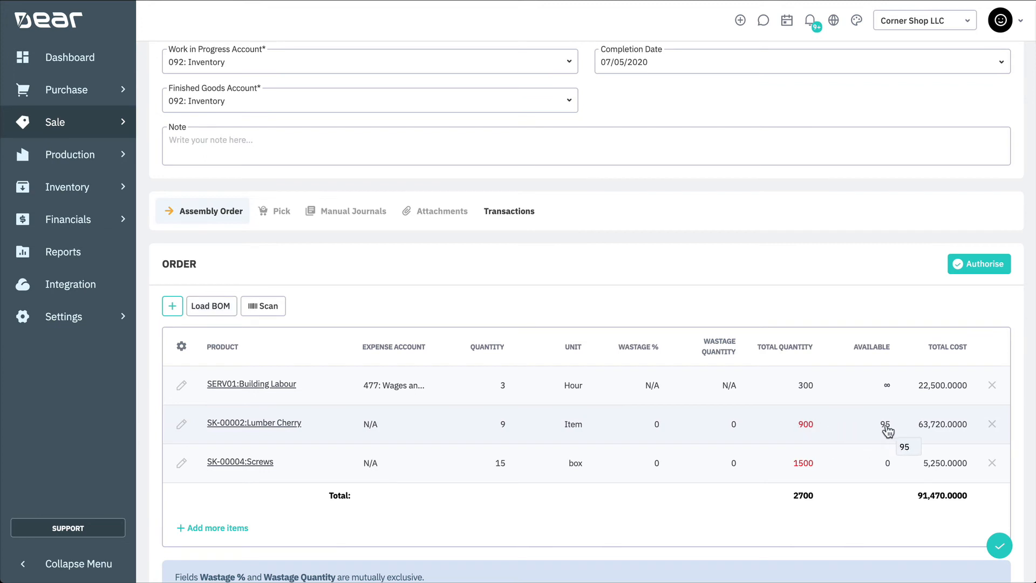
Try a quantity of 8.5 on the order's Lumber Cherry line, and set it back to 9.
{"action": "left_click", "coordinate": [506, 430]}
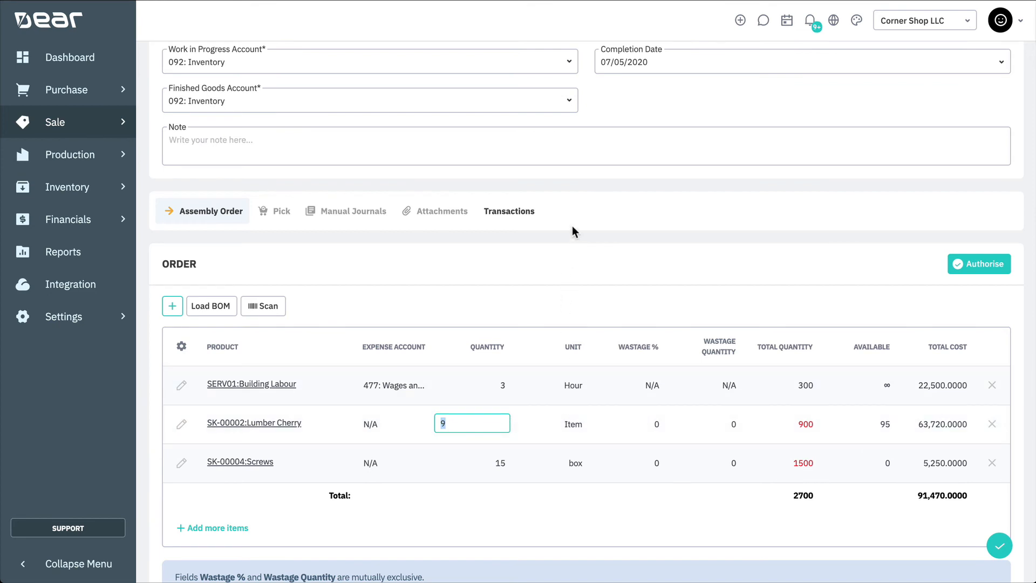
{"action": "type", "text": "8.5"}
{"action": "left_click", "coordinate": [590, 277]}
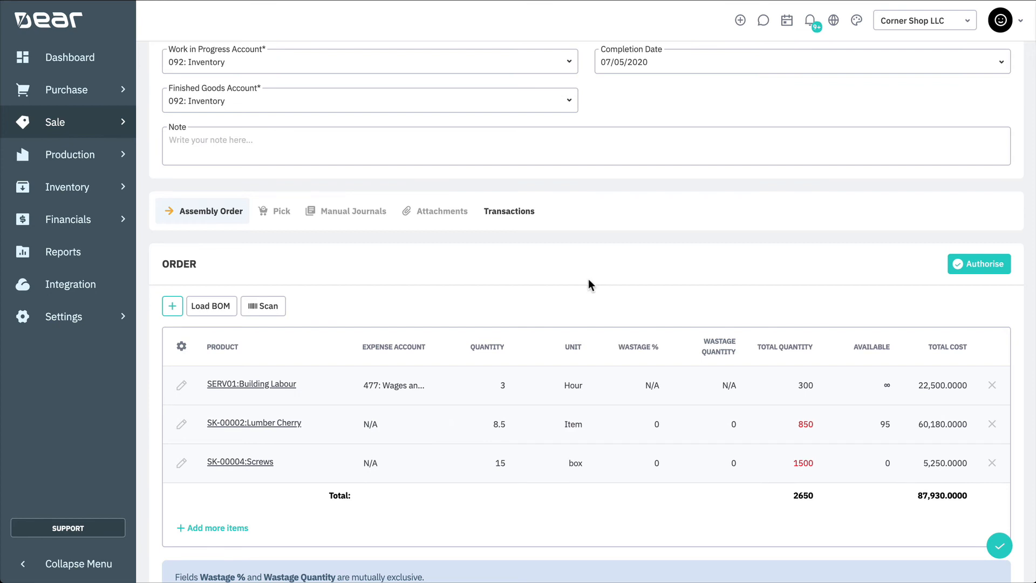
{"action": "left_click", "coordinate": [476, 426]}
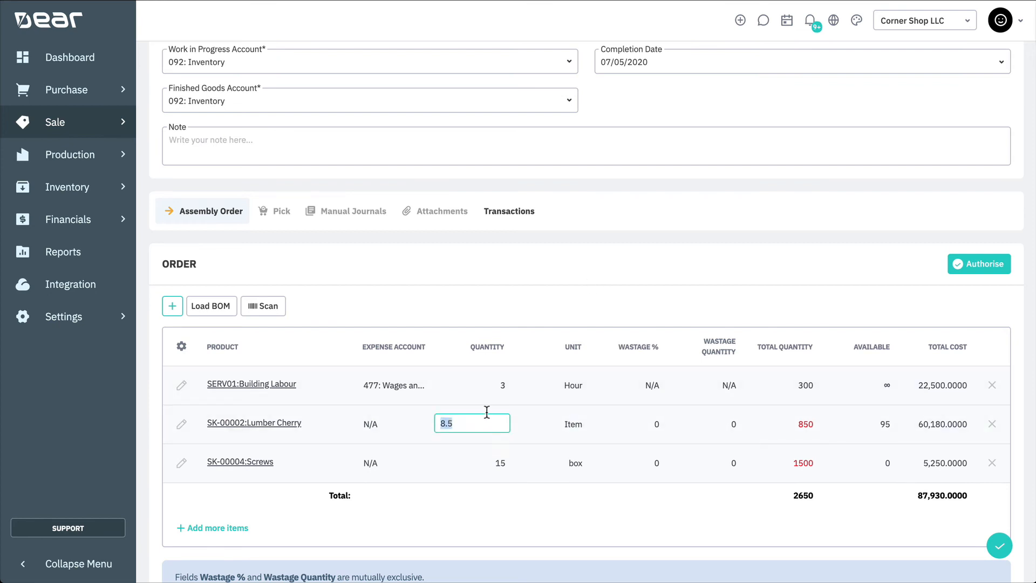
{"action": "type", "text": "9"}
{"action": "left_click", "coordinate": [662, 285]}
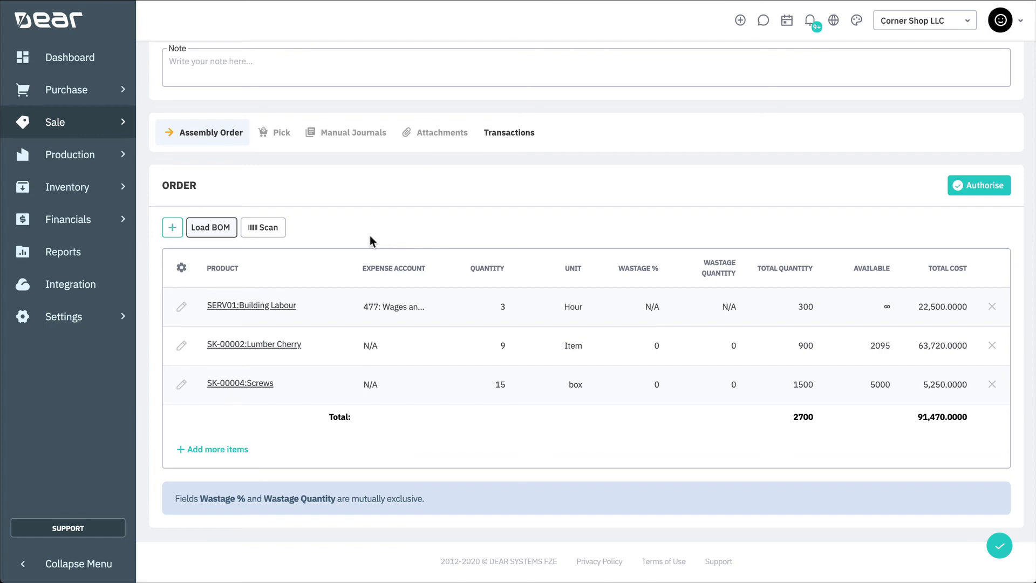
Authorise the assembly order and auto-pick its components.
{"action": "left_click", "coordinate": [981, 186]}
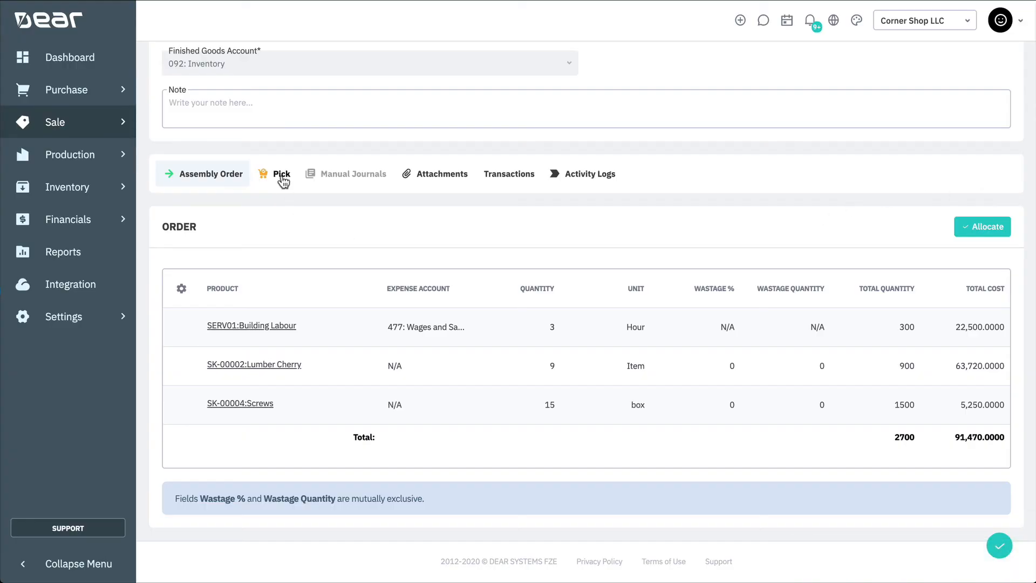
{"action": "left_click", "coordinate": [281, 175]}
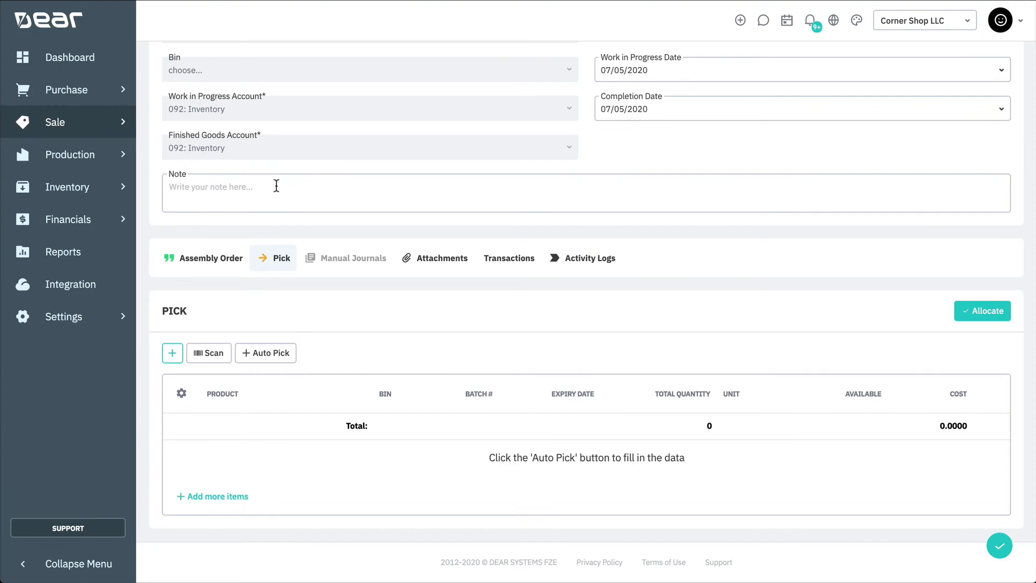
{"action": "left_click", "coordinate": [268, 353]}
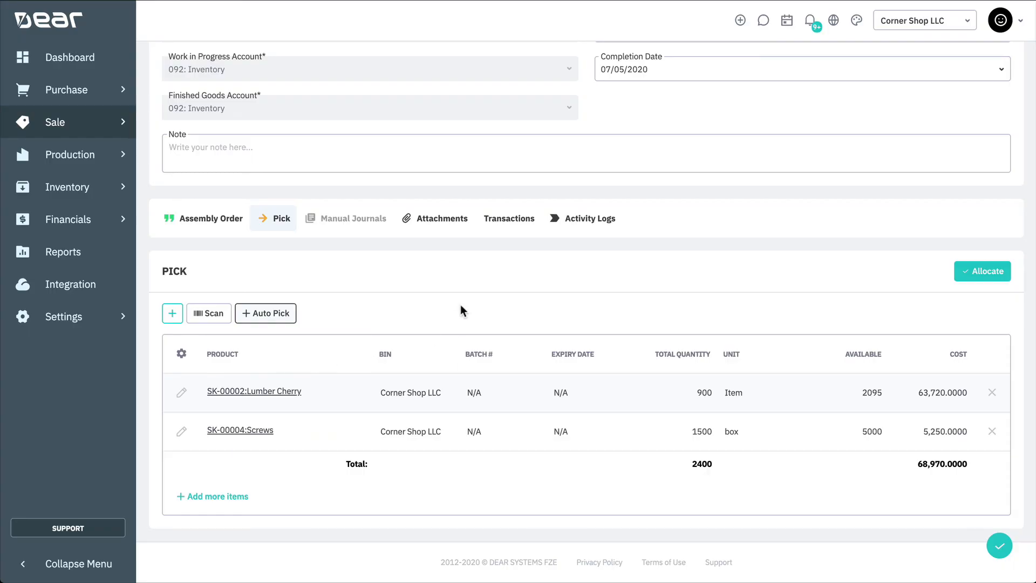
Set the picked total quantities to 905 for Lumber Cherry and 1513 for Screws, and allocate the pick.
{"action": "left_click", "coordinate": [701, 392]}
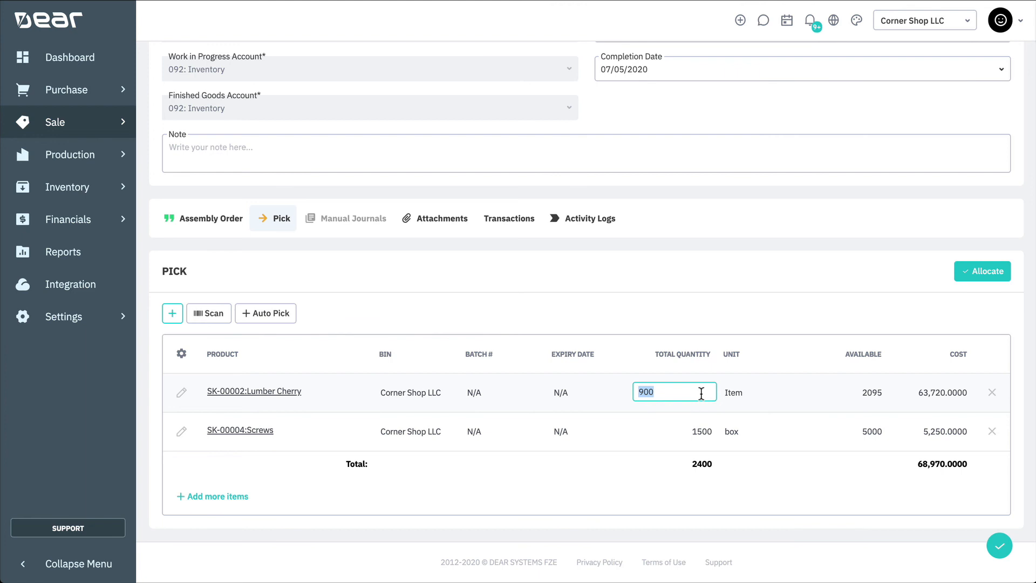
{"action": "type", "text": "905"}
{"action": "left_click", "coordinate": [713, 250]}
{"action": "left_click", "coordinate": [703, 431]}
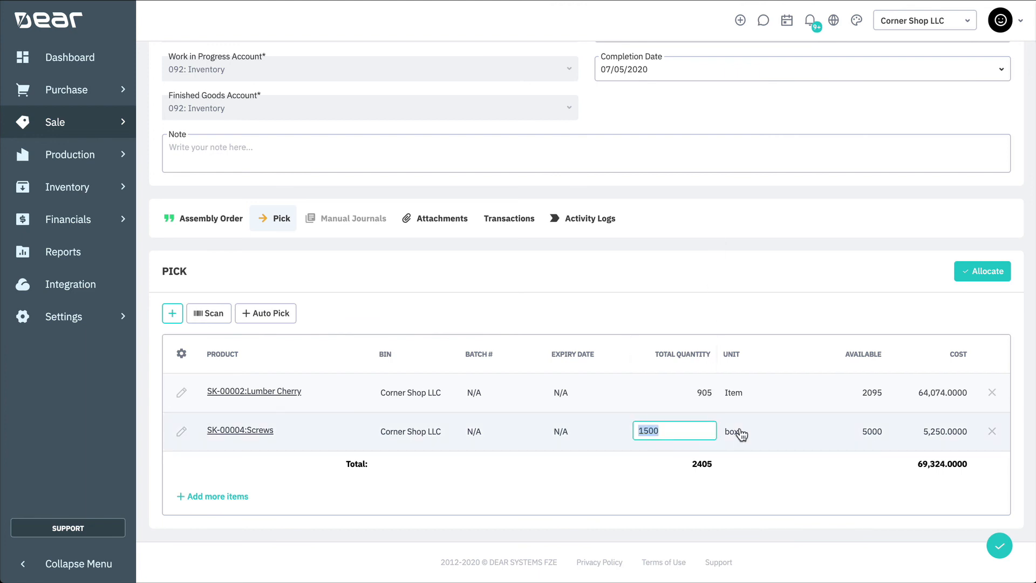
{"action": "type", "text": "1513"}
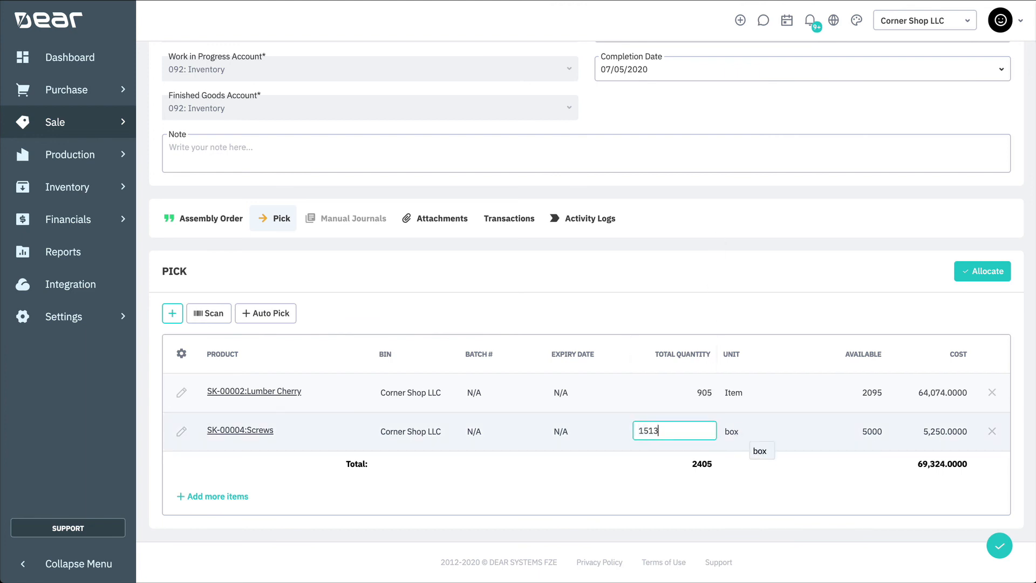
{"action": "left_click", "coordinate": [684, 308]}
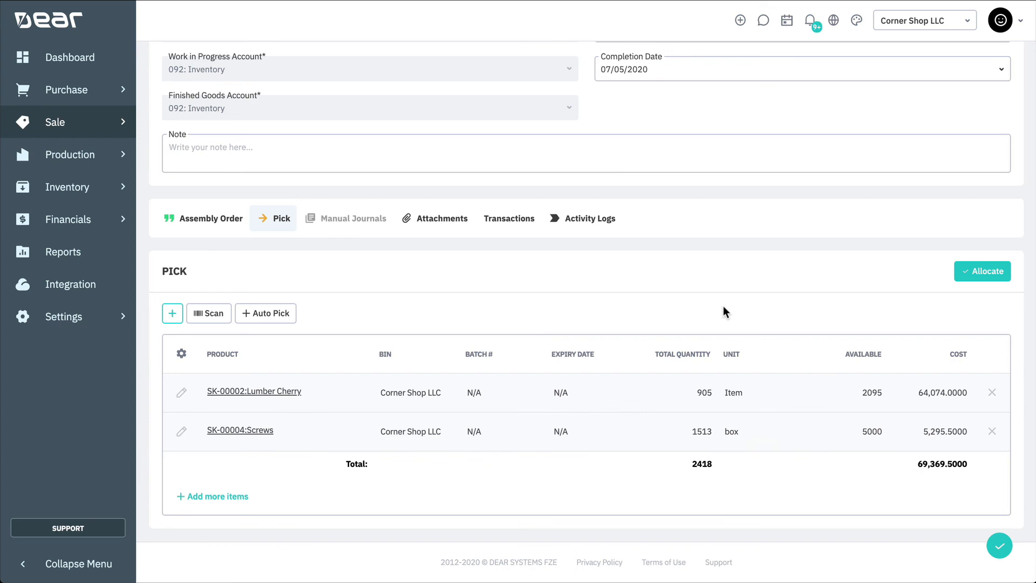
{"action": "left_click", "coordinate": [970, 274]}
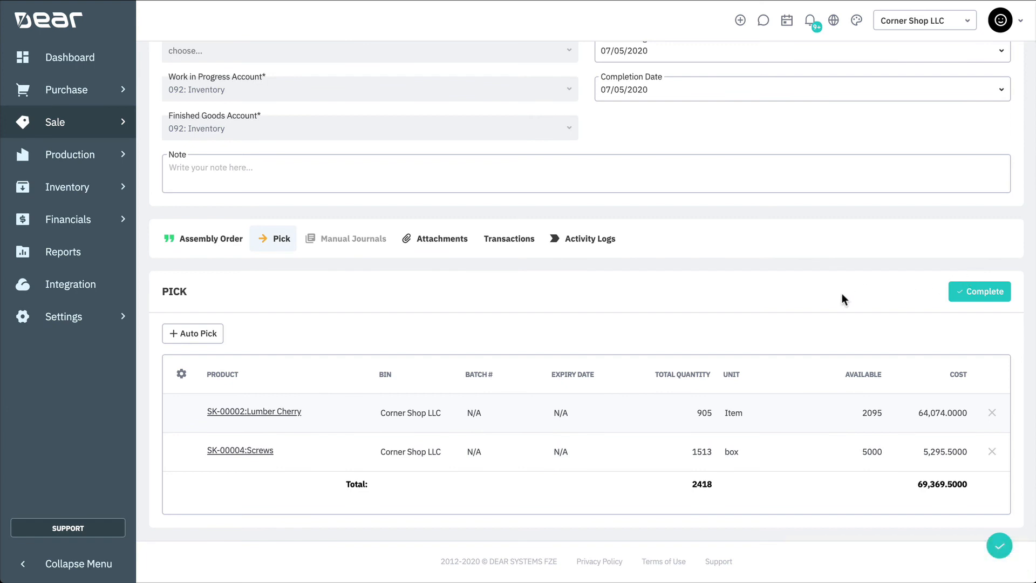
Set the assembly's actual yield to 99 and complete the pick.
{"action": "scroll", "coordinate": [841, 293], "scroll_direction": "up", "scroll_amount": 4}
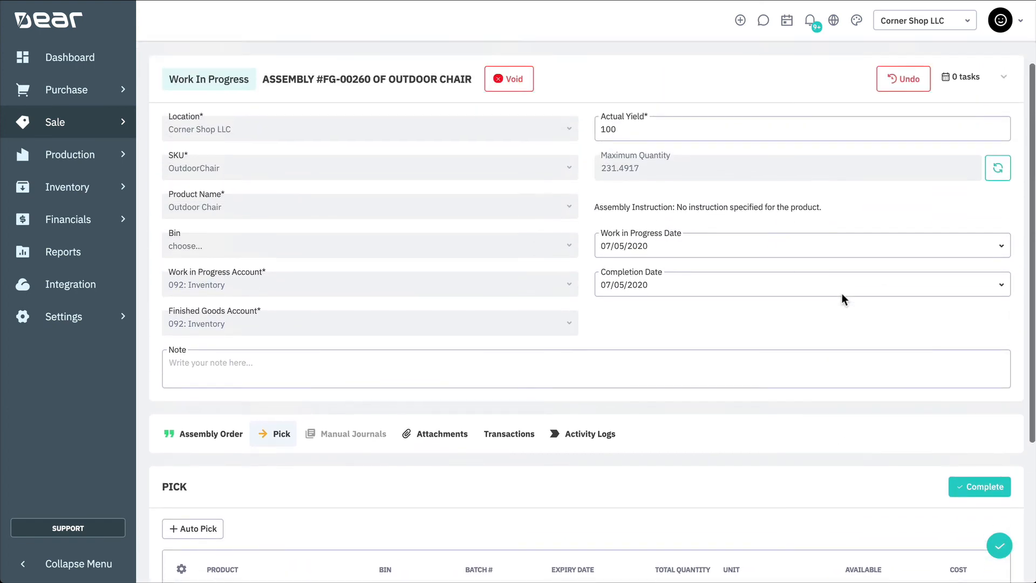
{"action": "left_click", "coordinate": [646, 142]}
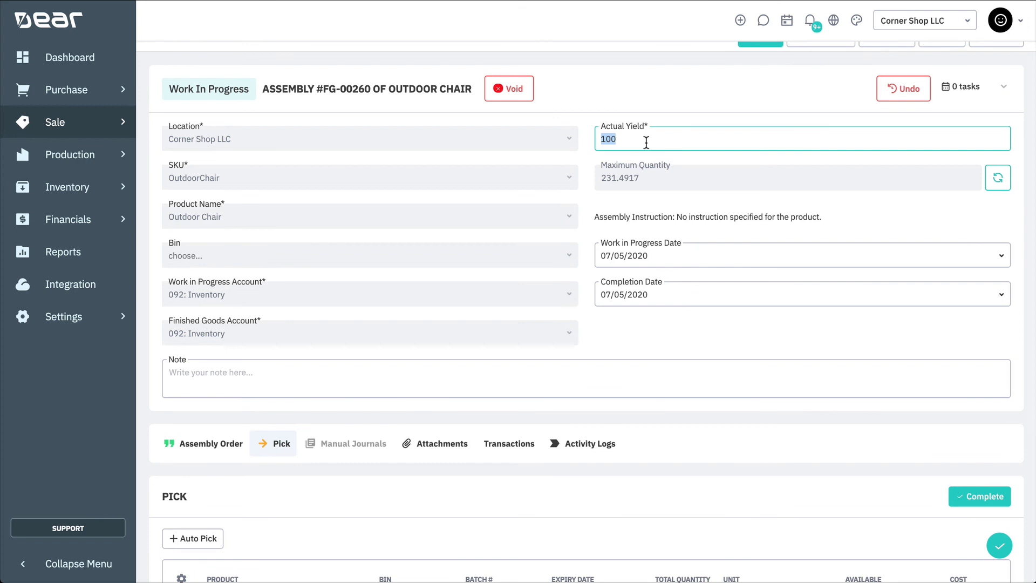
{"action": "type", "text": "99"}
{"action": "left_click", "coordinate": [695, 326]}
{"action": "scroll", "coordinate": [693, 320], "scroll_direction": "up", "scroll_amount": 1}
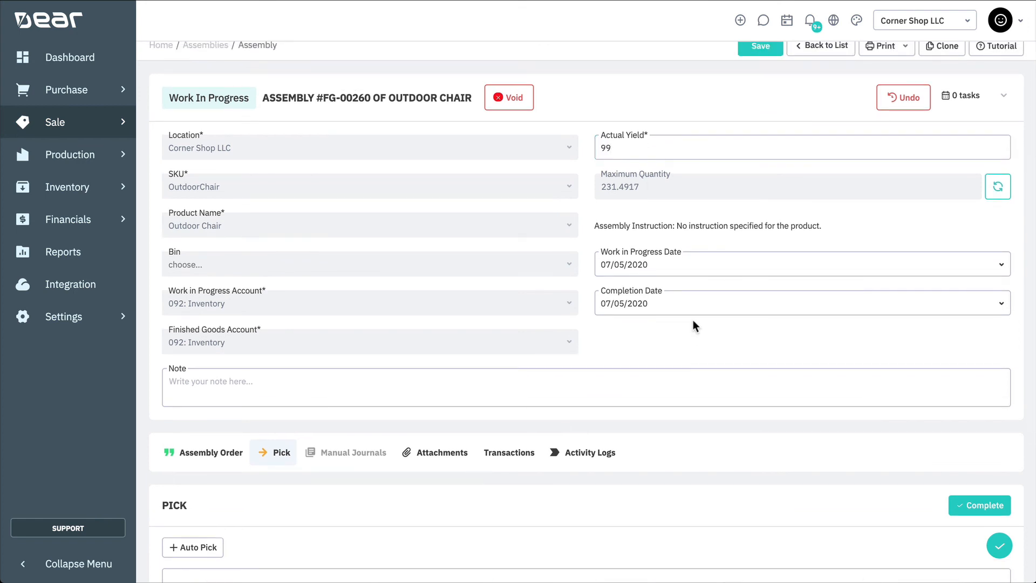
{"action": "scroll", "coordinate": [693, 326], "scroll_direction": "down", "scroll_amount": 4}
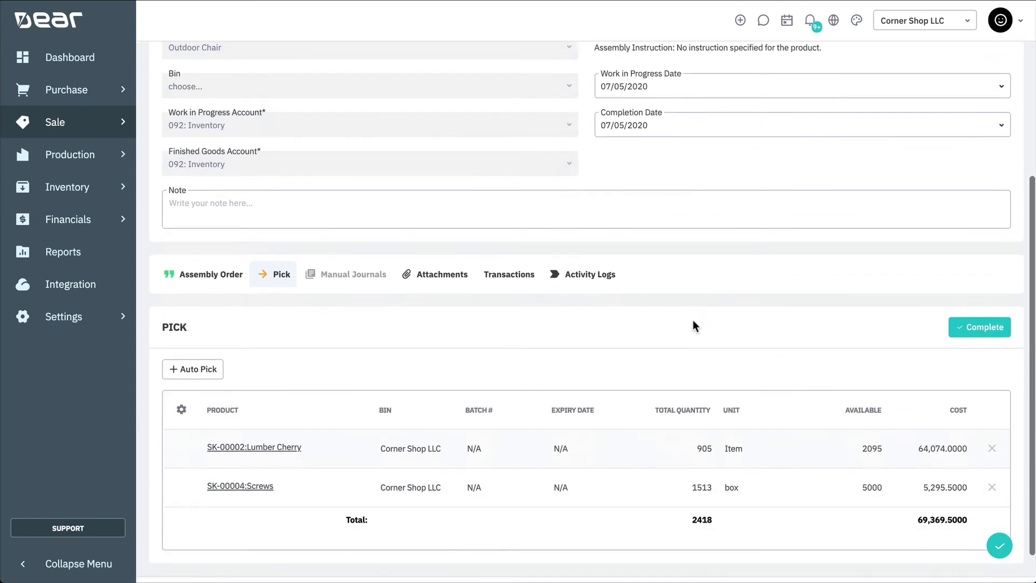
{"action": "left_click", "coordinate": [986, 291]}
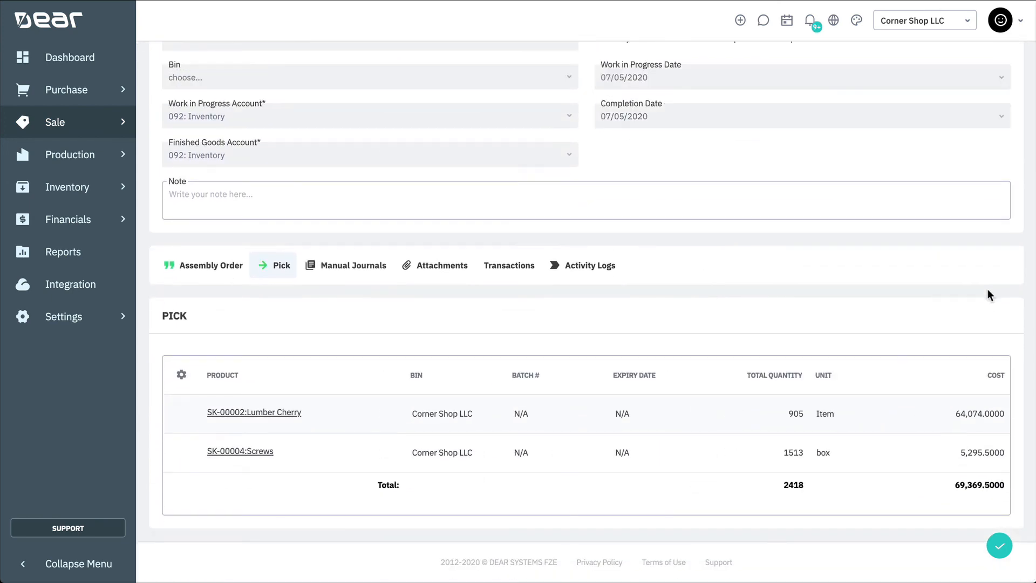